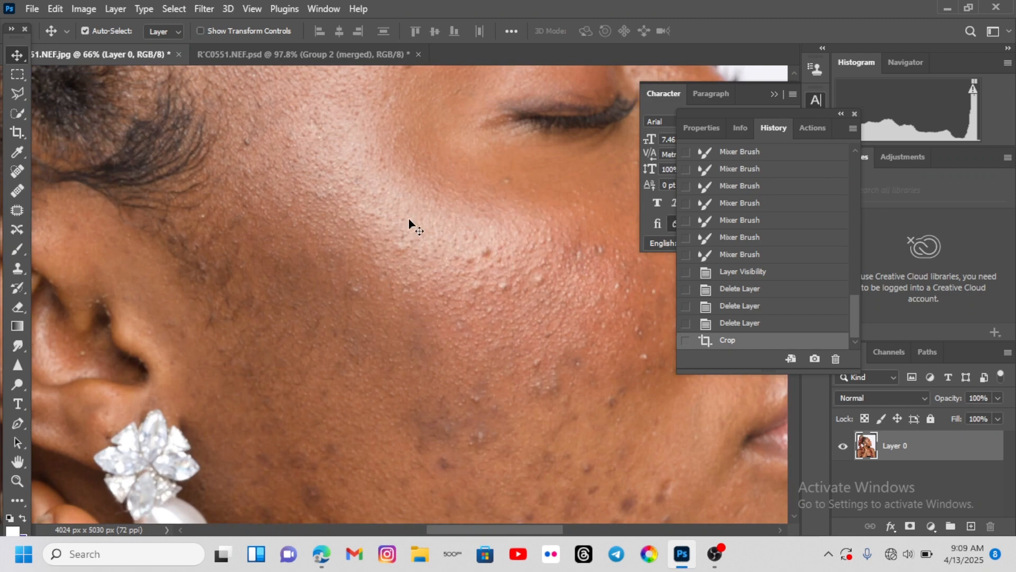
Duplicate Layer 0 so the retouching happens on a separate copy
scroll(408, 217, "down", 4)
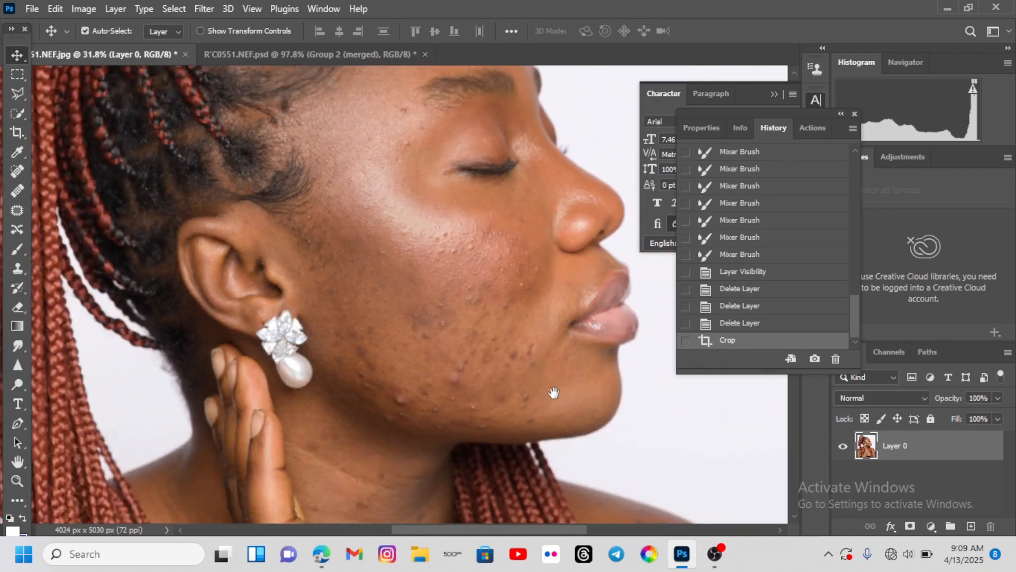
left_click_drag(566, 397, 580, 414)
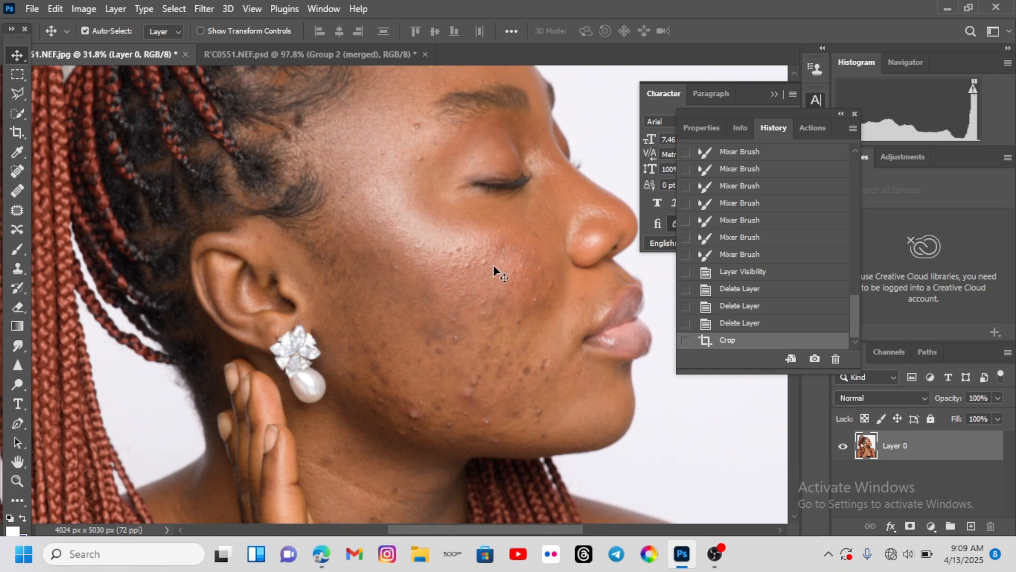
left_click_drag(516, 313, 552, 281)
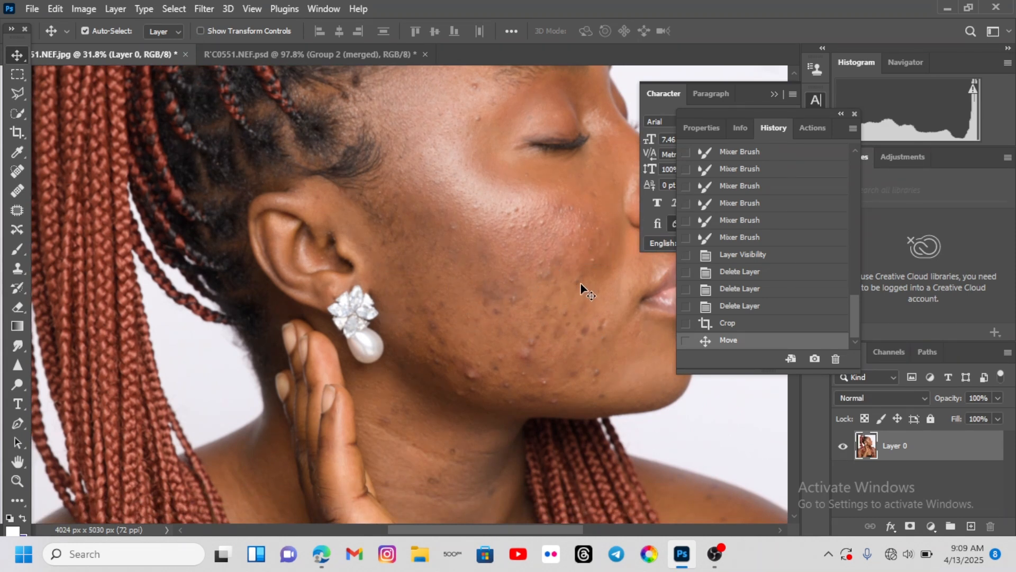
left_click_drag(576, 260, 571, 292)
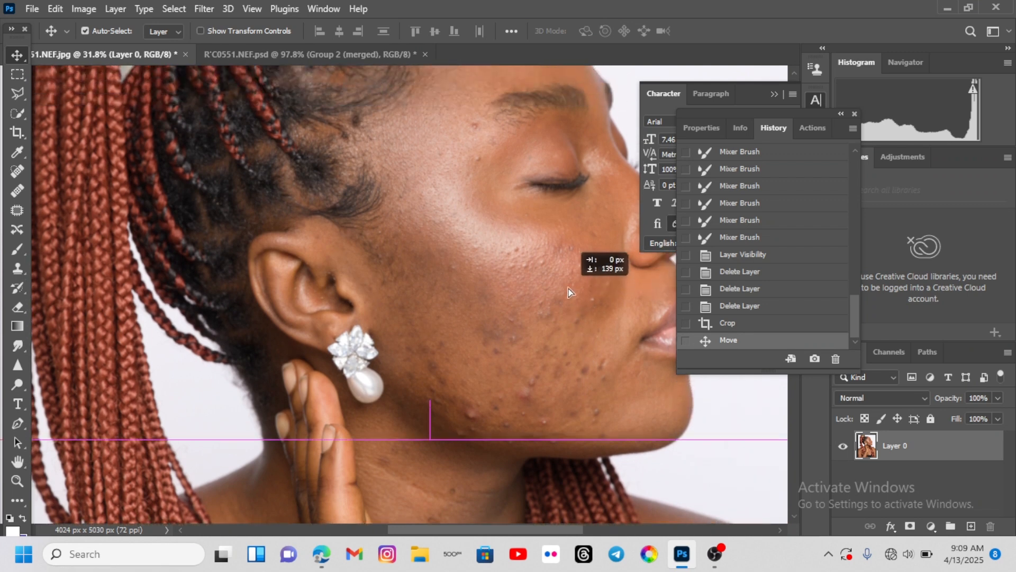
key("j")
Patch blemishes on the lower cheek with clean nearby skin using the Patch tool, clearing the selection after each repair
scroll(562, 420, "up", 1)
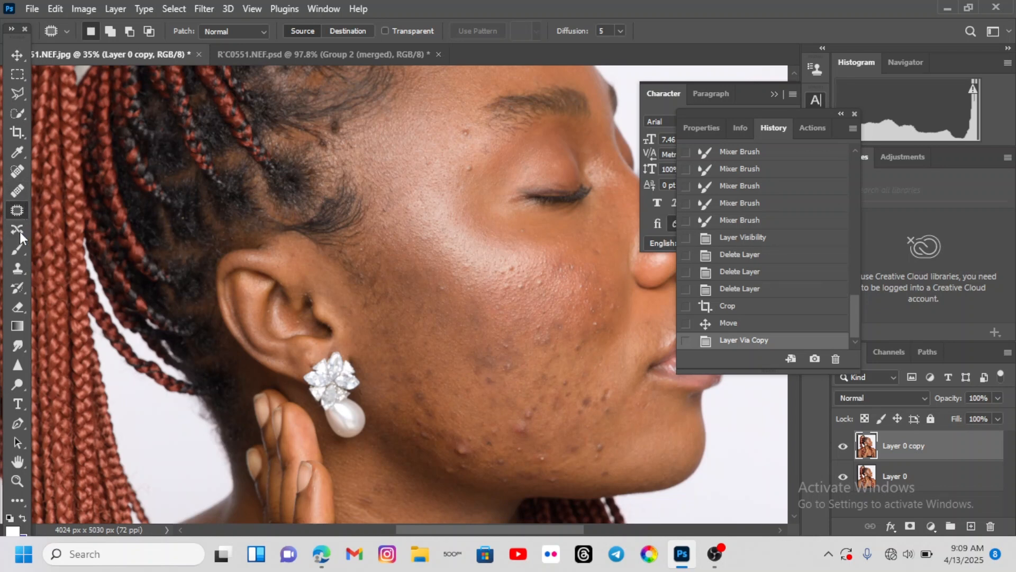
scroll(529, 413, "up", 5)
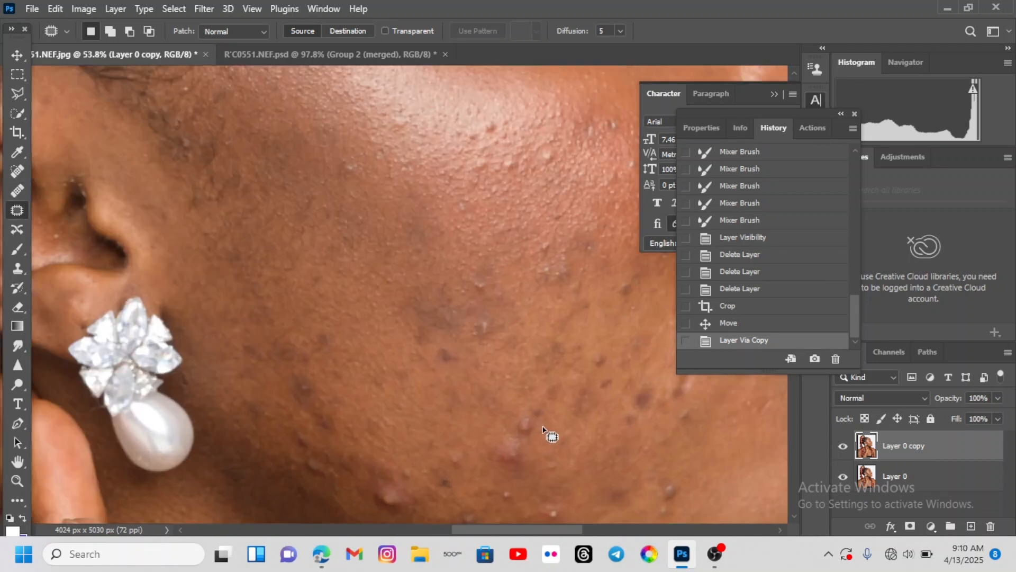
left_click_drag(525, 336, 520, 307)
scroll(471, 308, "up", 2)
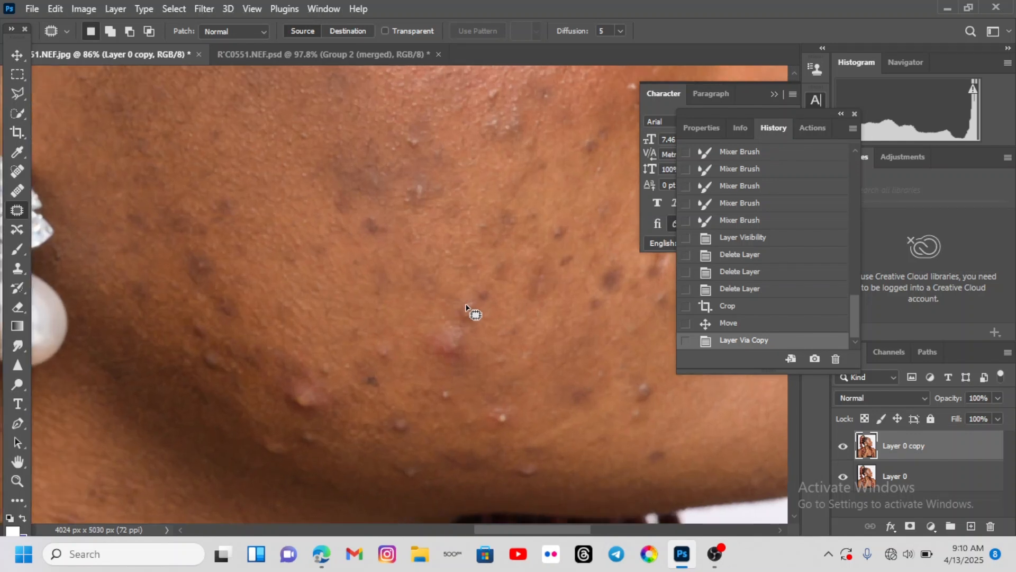
scroll(477, 320, "up", 1)
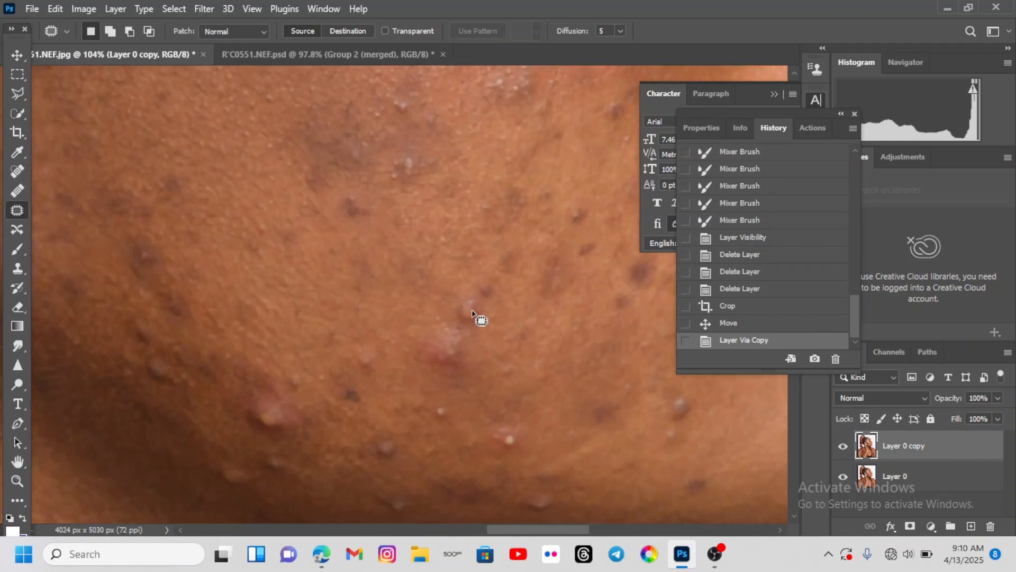
mouse_move(470, 298)
left_mouse_down()
mouse_move(464, 322)
mouse_move(484, 314)
mouse_move(474, 296)
mouse_move(464, 301)
mouse_move(476, 322)
mouse_move(474, 313)
mouse_move(485, 328)
mouse_move(505, 326)
mouse_move(430, 331)
mouse_move(427, 361)
mouse_move(460, 368)
mouse_move(471, 335)
mouse_move(413, 316)
mouse_move(601, 323)
mouse_move(574, 257)
mouse_move(405, 307)
mouse_move(434, 326)
mouse_move(458, 313)
mouse_move(444, 293)
mouse_move(415, 294)
mouse_move(483, 336)
mouse_move(549, 355)
mouse_move(469, 359)
mouse_move(494, 355)
mouse_move(486, 345)
mouse_move(499, 374)
mouse_move(545, 392)
left_mouse_up()
key("ctrl+d")
key("ctrl+d")
Patch the small bumps along the jawline with neighbouring smooth skin and clear the selection
left_click_drag(617, 399, 344, 338)
key("ctrl+d")
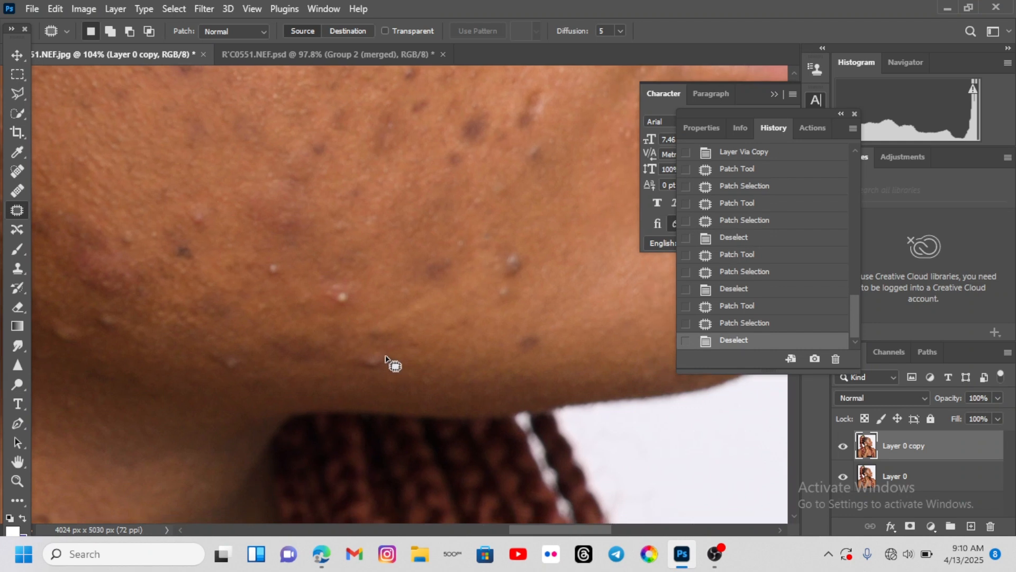
mouse_move(392, 363)
left_mouse_down()
mouse_move(370, 365)
mouse_move(386, 372)
mouse_move(381, 355)
mouse_move(381, 378)
mouse_move(388, 358)
mouse_move(382, 365)
mouse_move(438, 374)
left_mouse_up()
key("ctrl+d")
left_click_drag(407, 281, 334, 377)
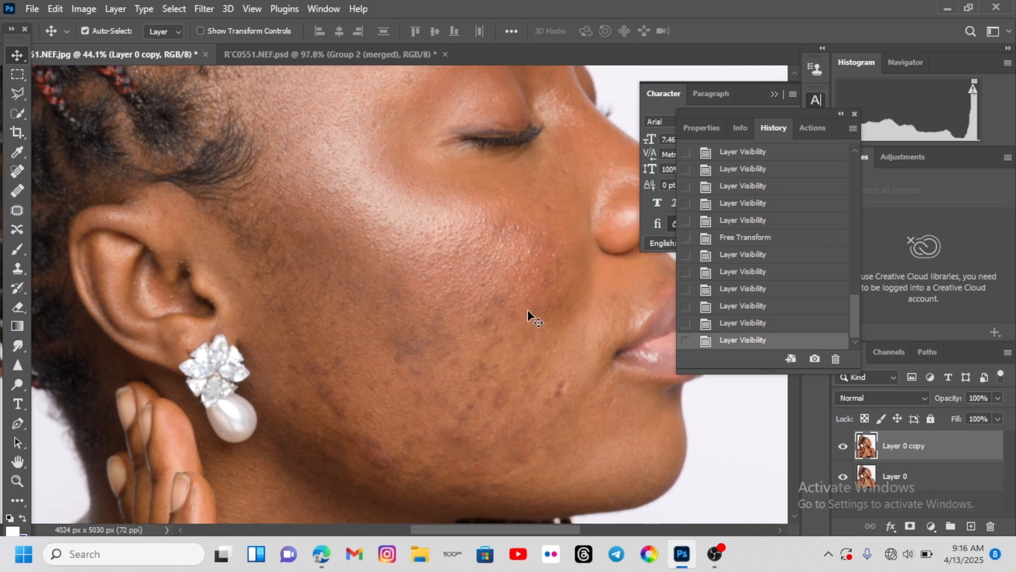
Toggle the visibility of Layer 0 copy to compare the cheek before and after blemish removal
left_click(843, 447)
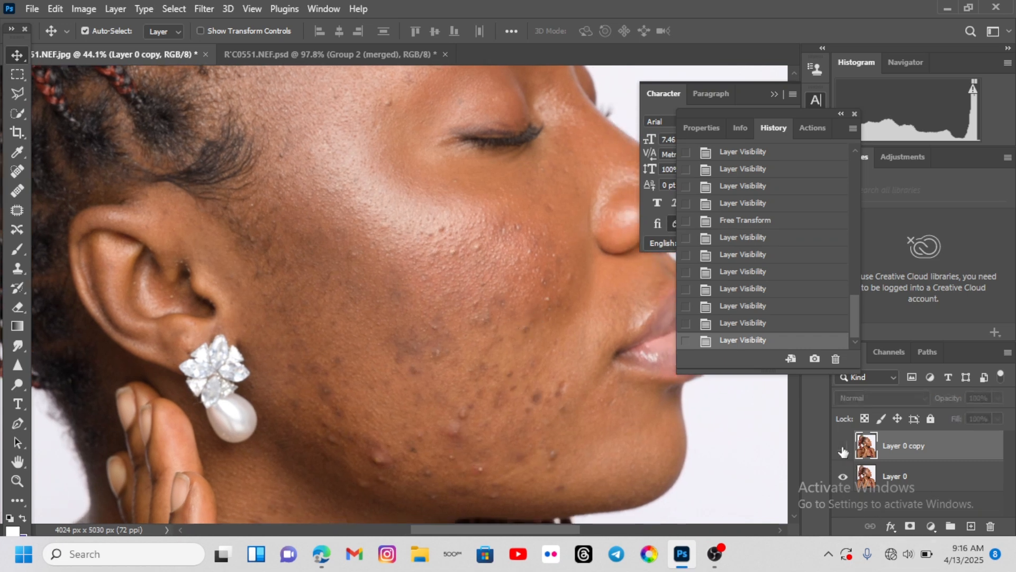
left_click(844, 447)
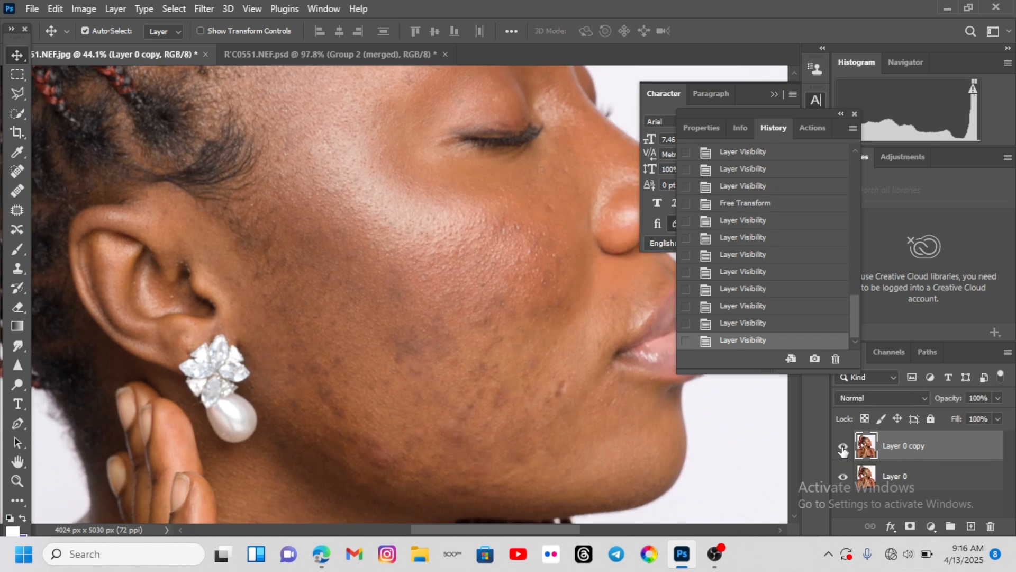
left_click(844, 449)
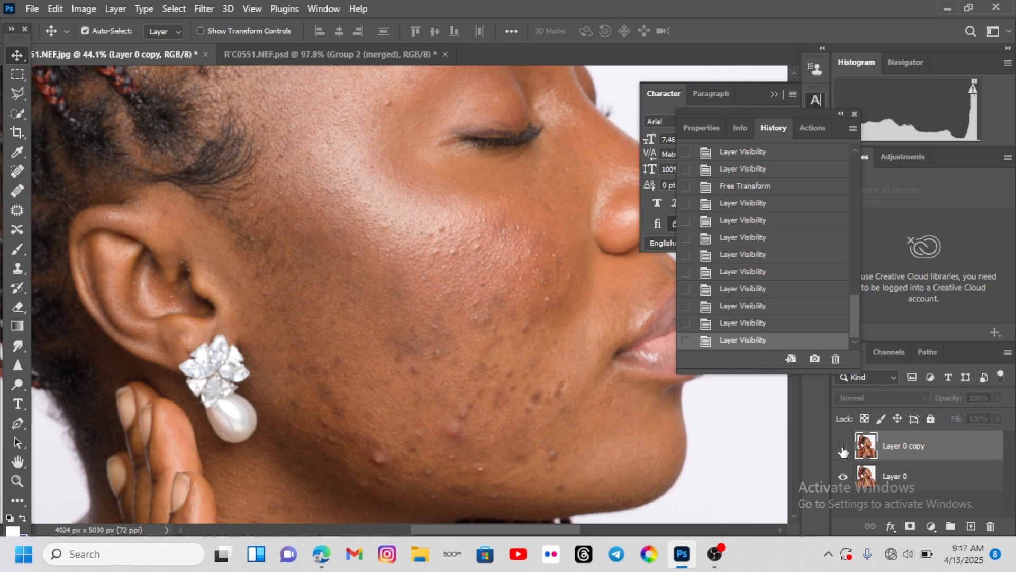
left_click(844, 449)
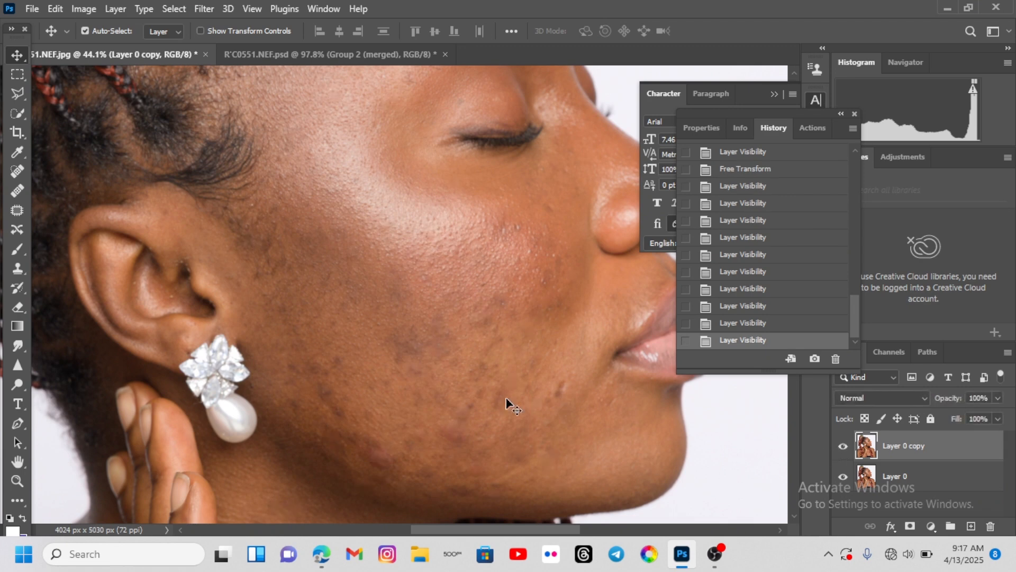
Compare the whole portrait with and without Layer 0 copy, and inspect the cheek up close
scroll(449, 302, "down", 4)
scroll(465, 334, "down", 1)
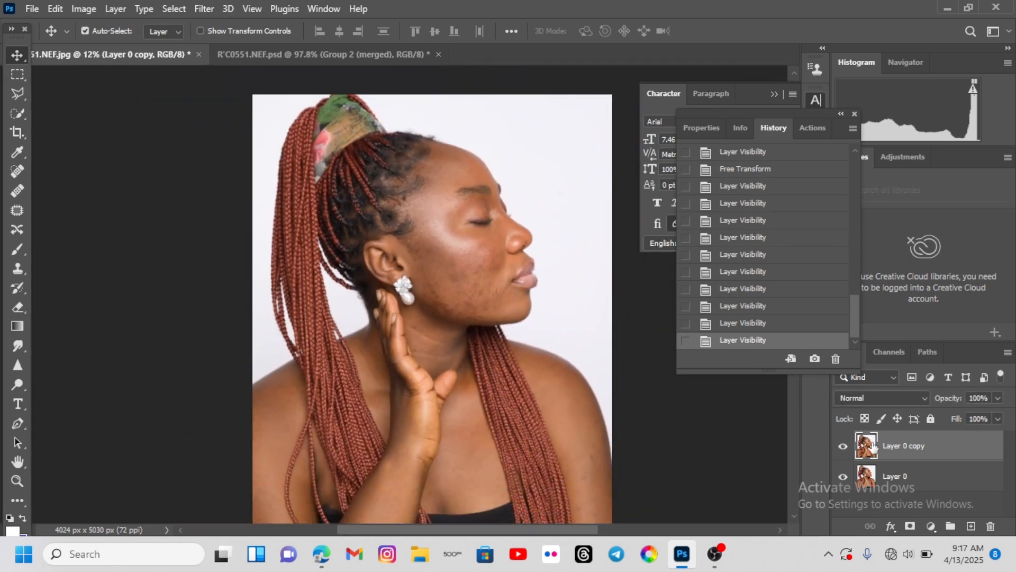
left_click(840, 449)
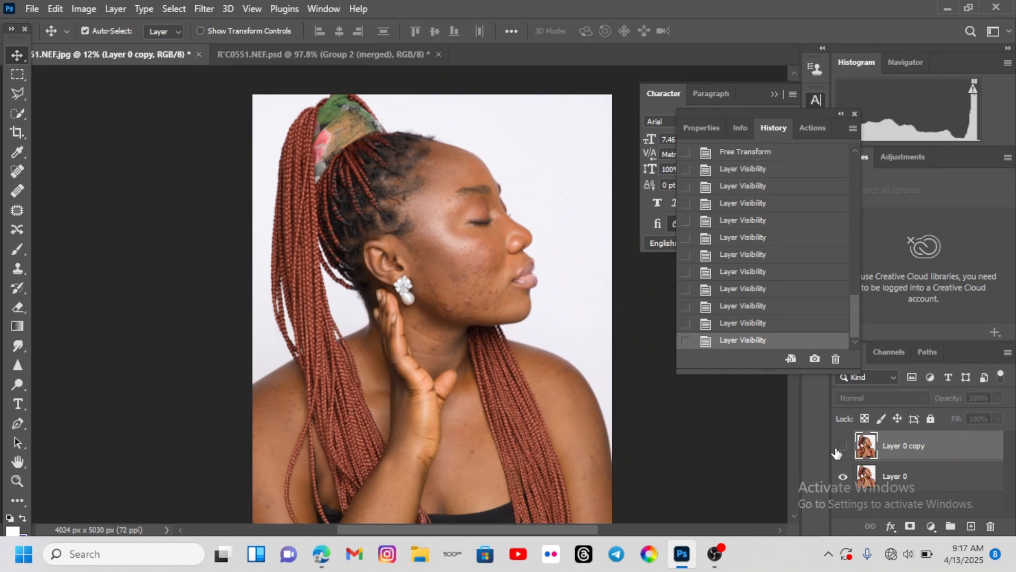
left_click(837, 450)
left_click(837, 450)
scroll(550, 296, "up", 4)
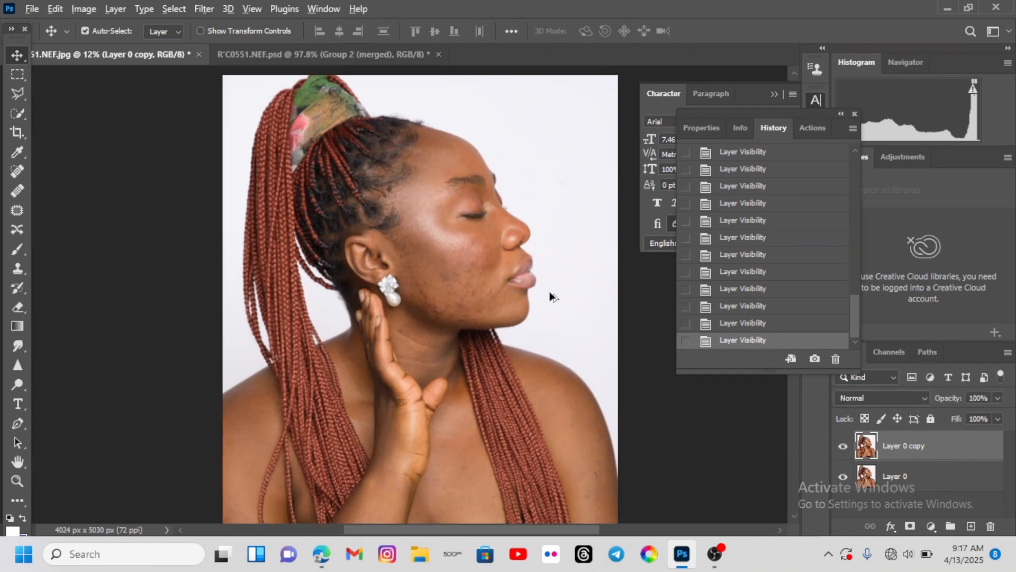
scroll(394, 278, "up", 2)
scroll(434, 291, "up", 2)
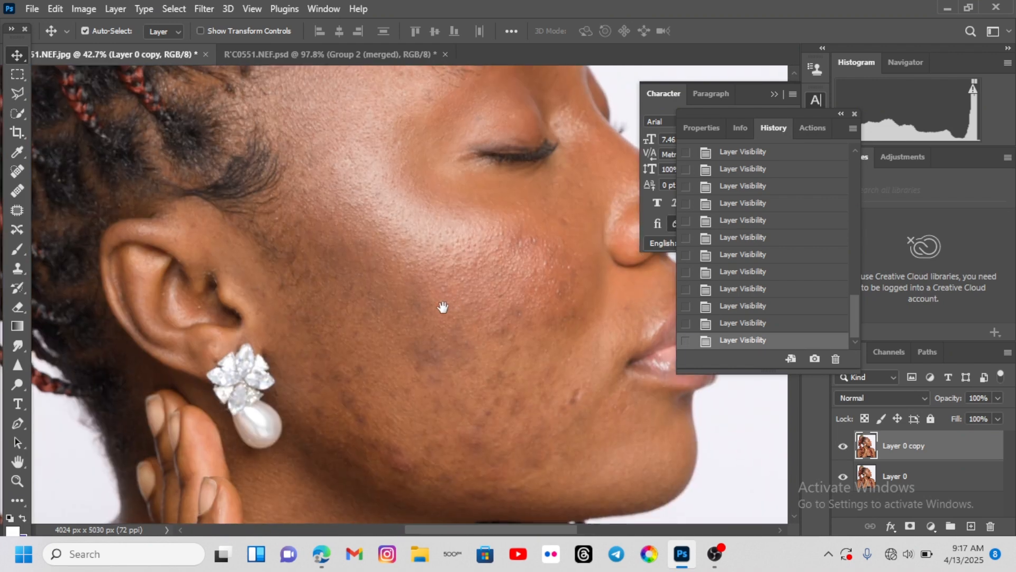
Duplicate the blemish-free Layer 0 copy twice
scroll(450, 313, "down", 2)
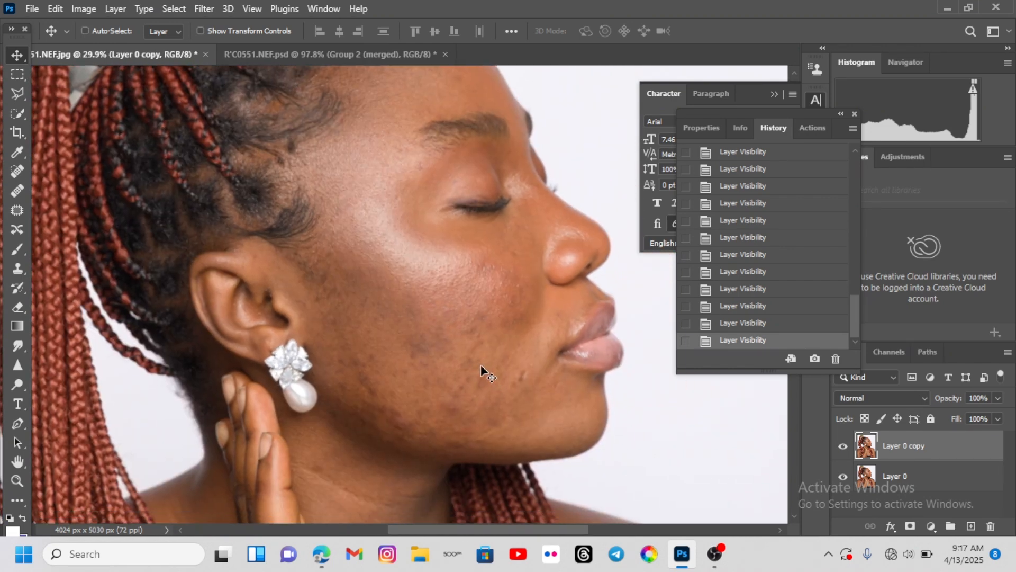
key("ctrl+j")
key("ctrl+j")
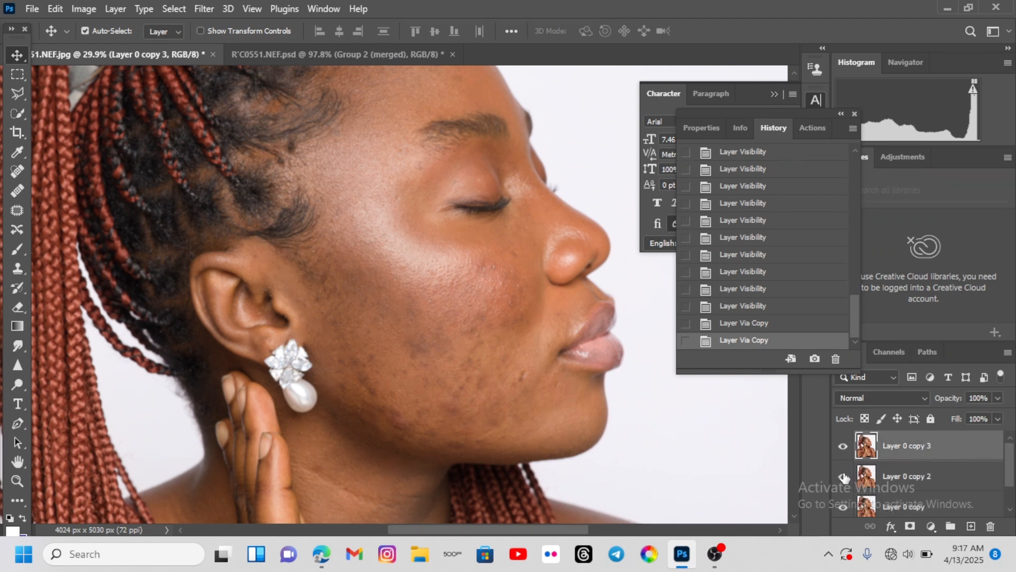
Rename the lower of the two new copies LF and the topmost copy HF
double_click(917, 476)
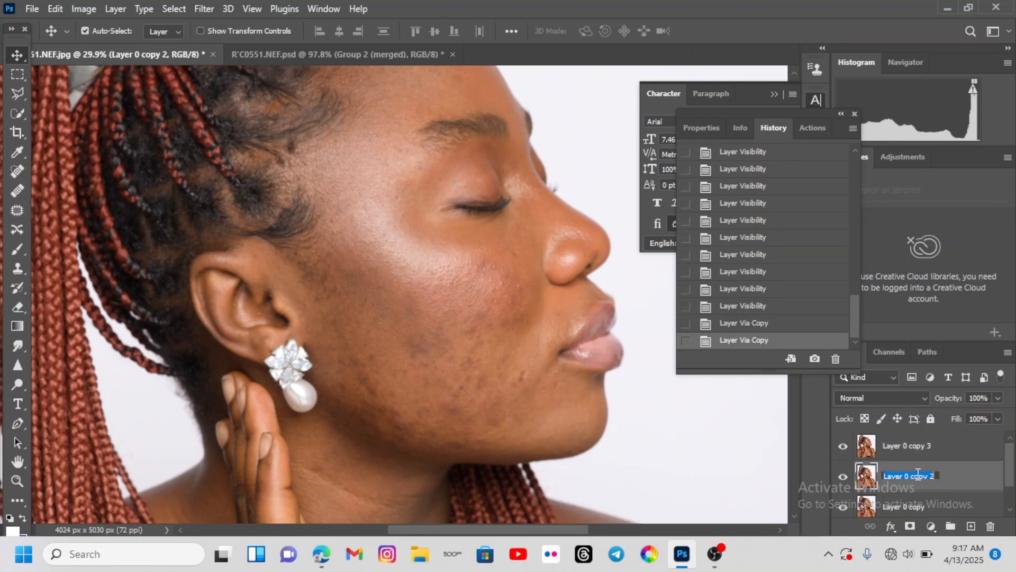
key("BackSpace")
left_click_drag(990, 497, 964, 471)
double_click(930, 443)
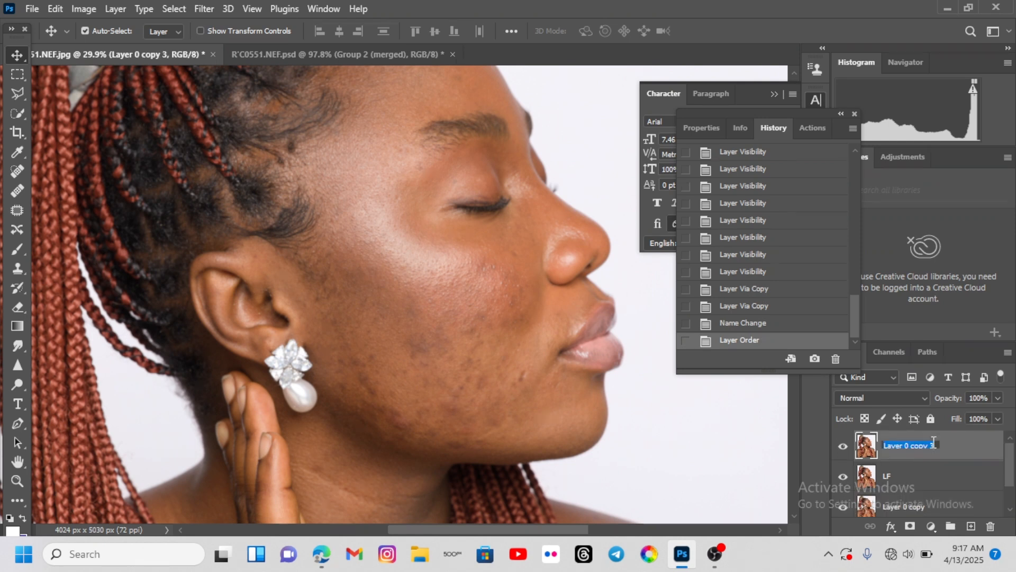
key("BackSpace")
key("BackSpace")
type("HF")
Hide the HF layer and make LF the active layer
left_click(956, 472)
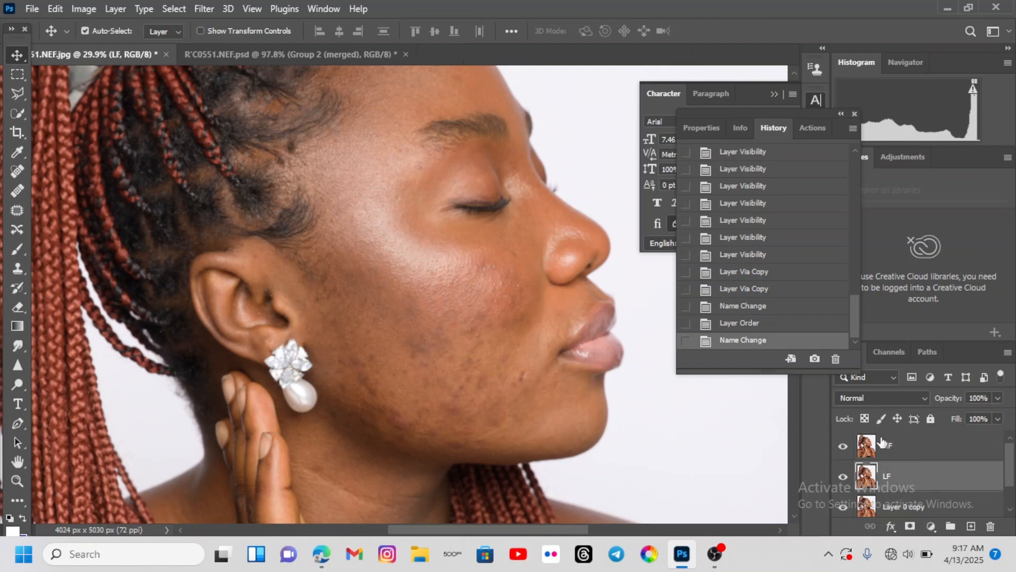
left_click(862, 450)
left_click(843, 447)
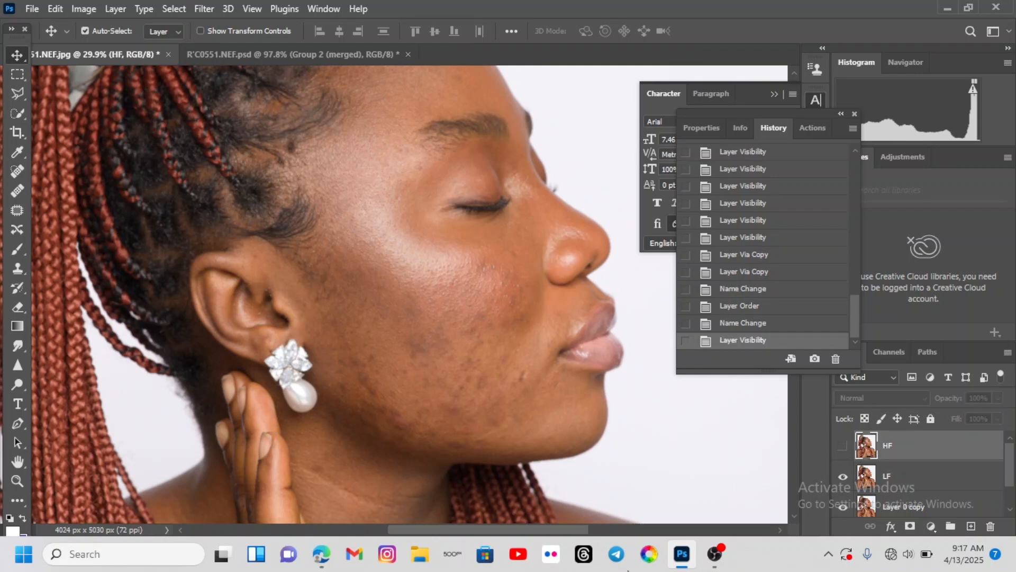
left_click(879, 480)
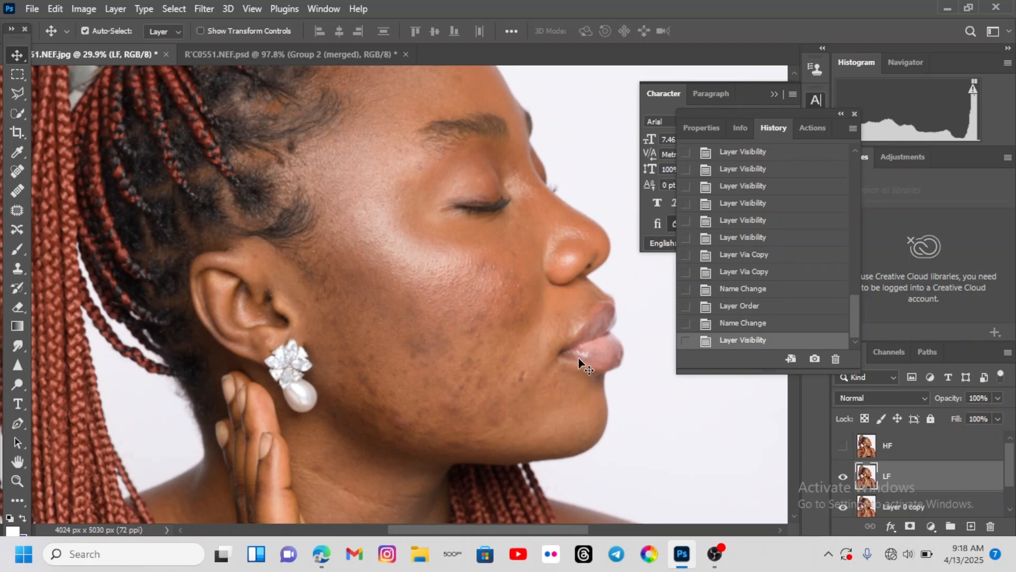
Blur the LF layer with a Gaussian Blur of about 9.2 pixels radius, checking the cheek texture in the preview
scroll(463, 349, "up", 3)
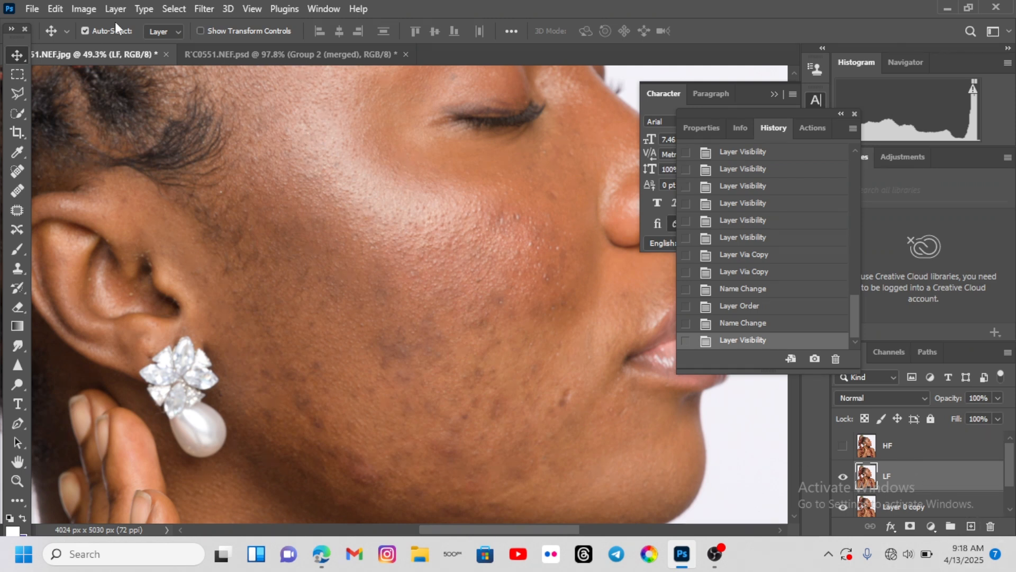
left_click(204, 10)
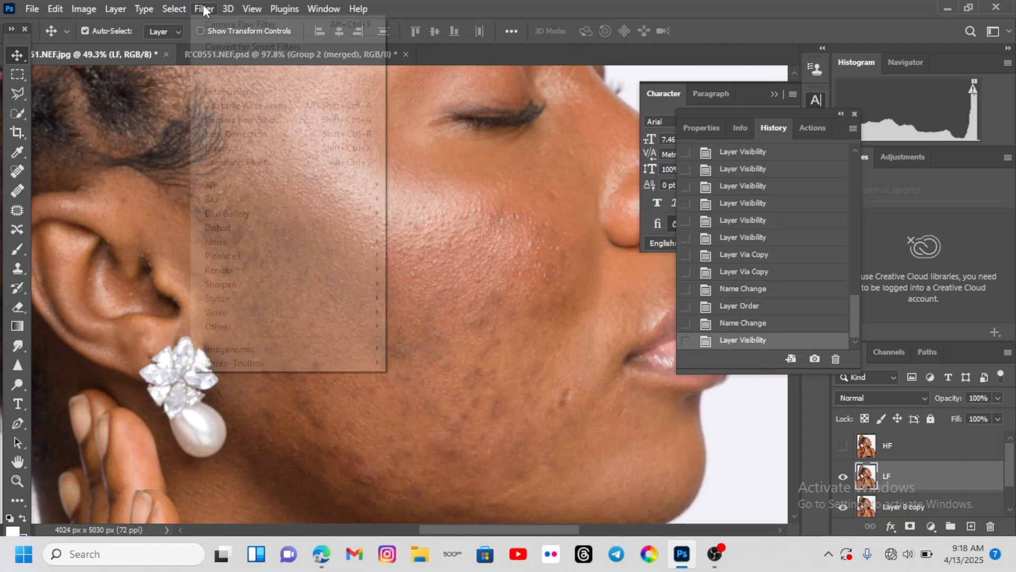
mouse_move(249, 201)
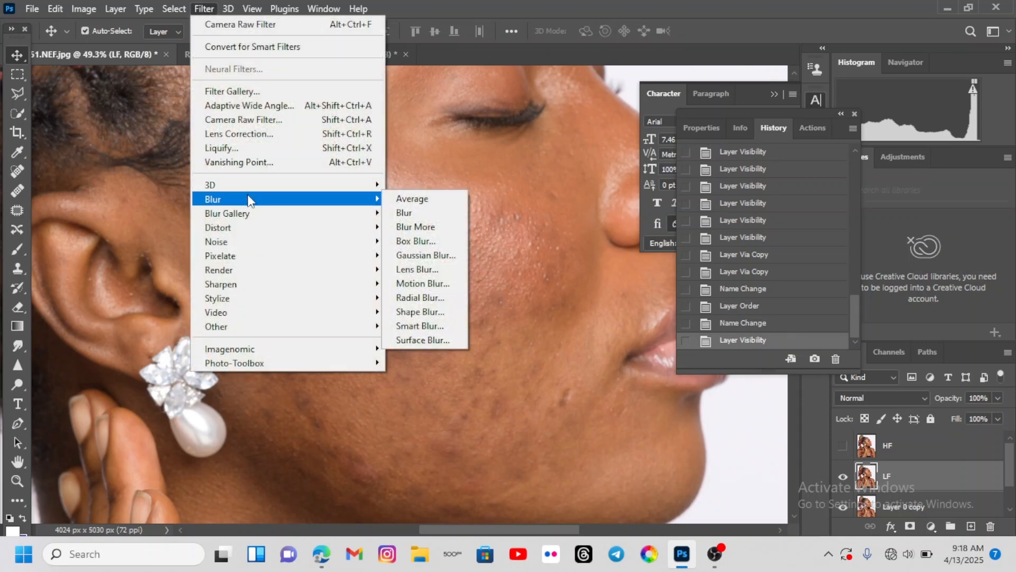
left_click(437, 258)
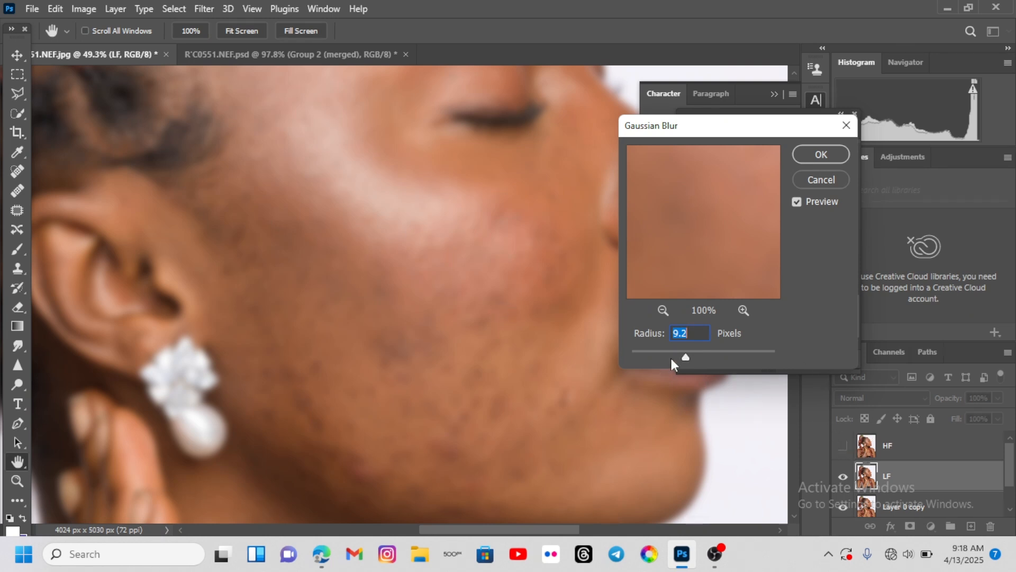
left_click_drag(653, 356, 639, 354)
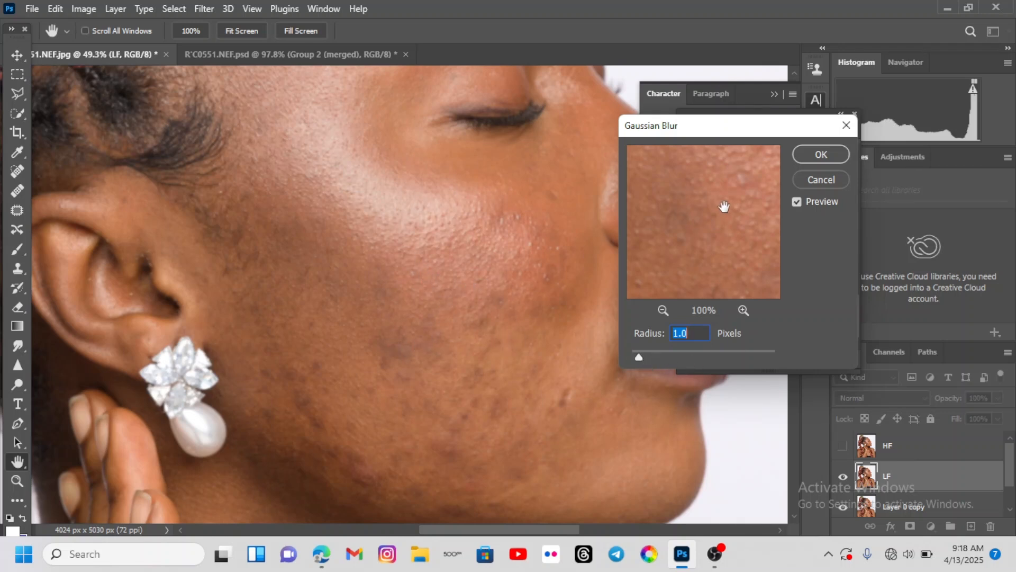
left_click_drag(744, 200, 712, 286)
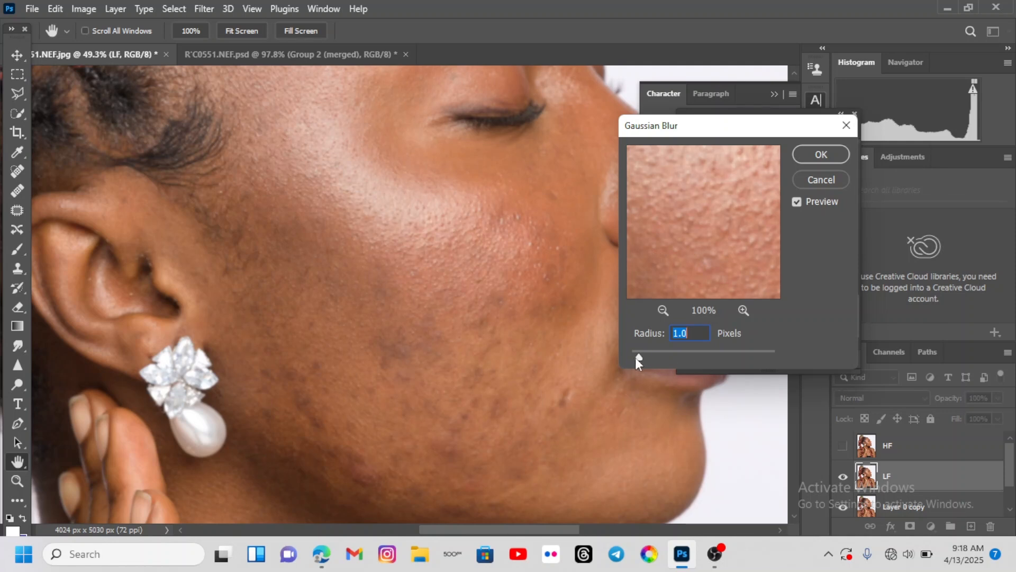
left_click_drag(641, 357, 688, 357)
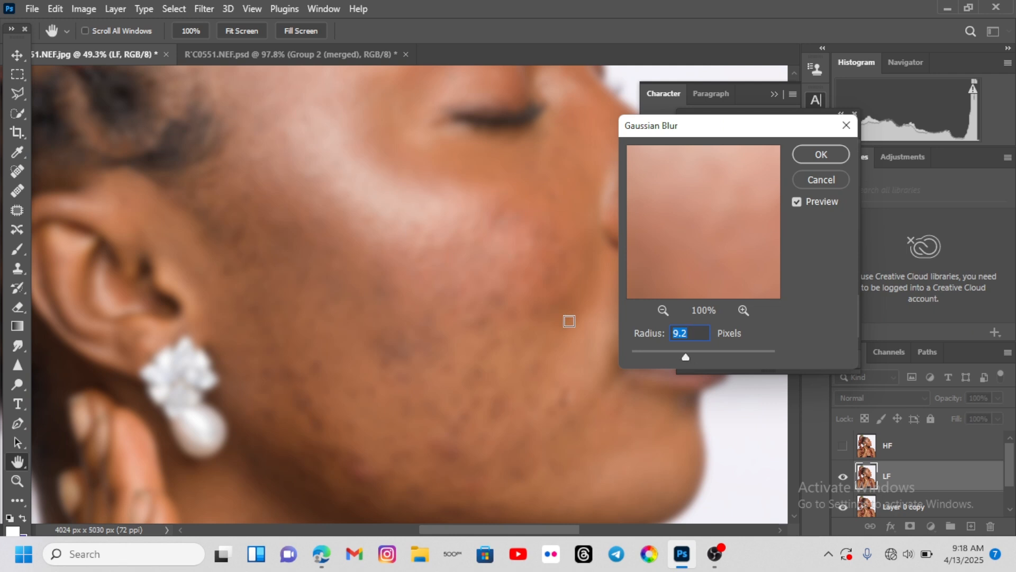
left_click_drag(734, 214, 781, 311)
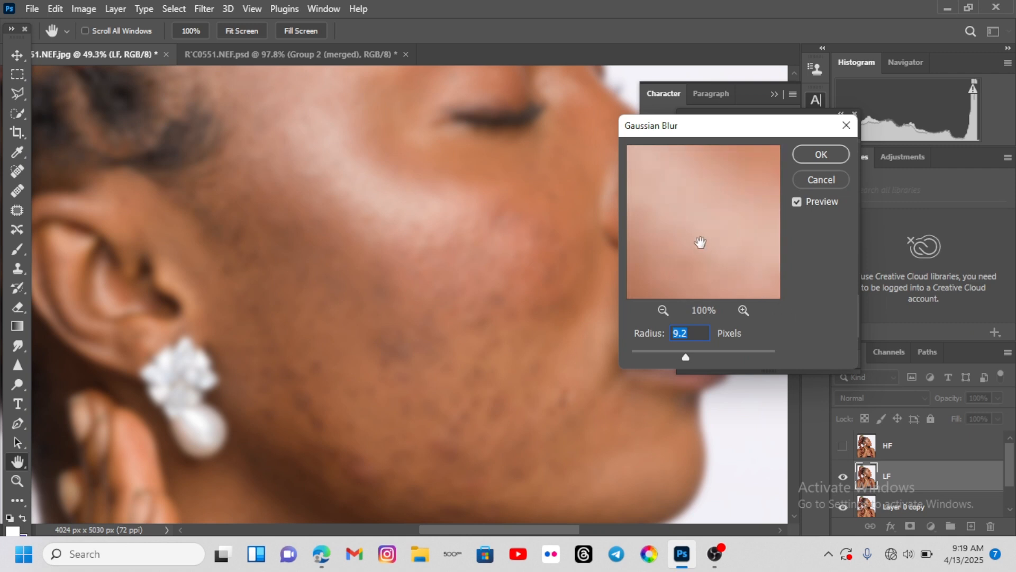
left_click_drag(699, 242, 742, 214)
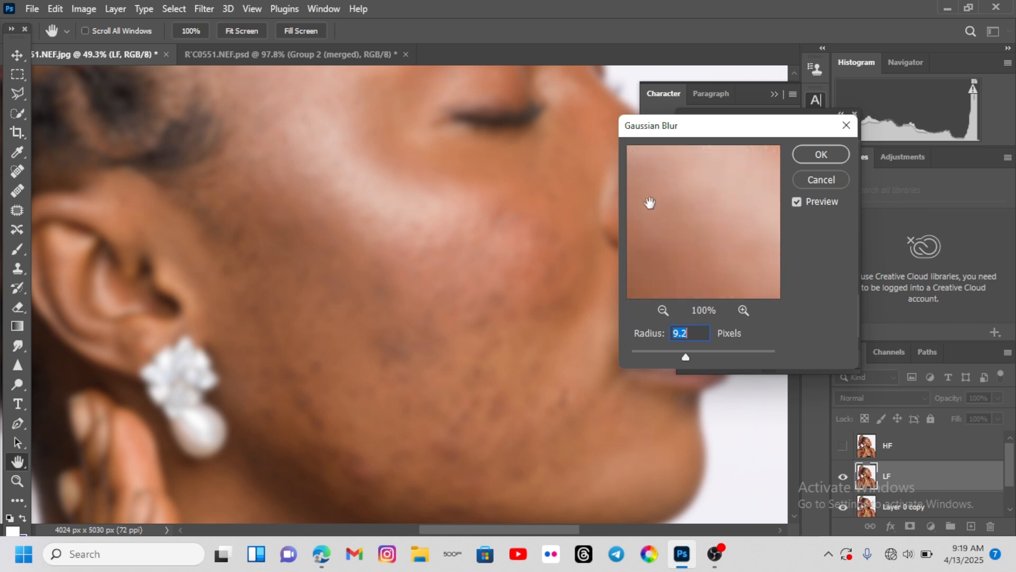
left_click_drag(666, 176, 736, 259)
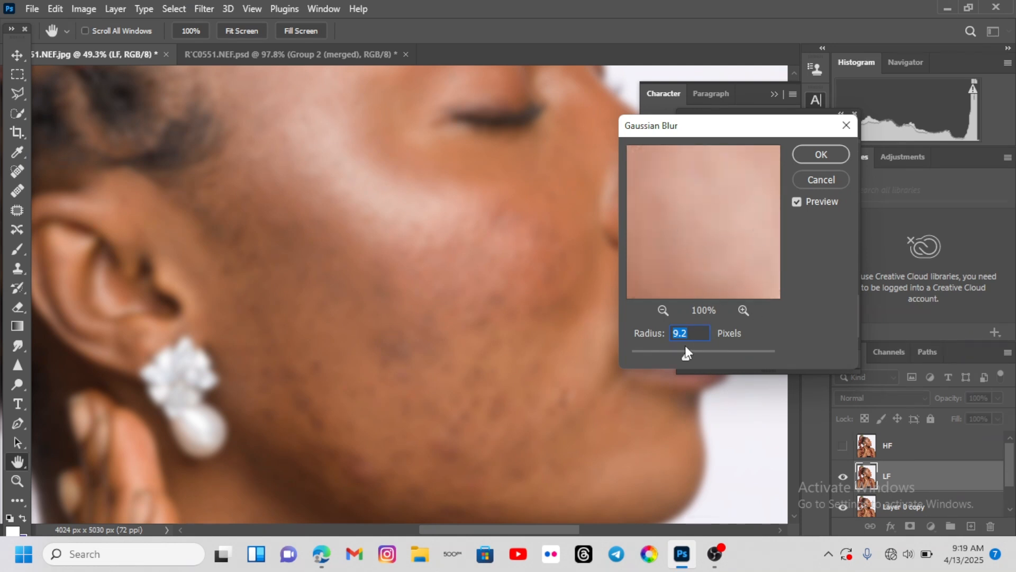
left_click_drag(685, 359, 689, 359)
left_click(822, 155)
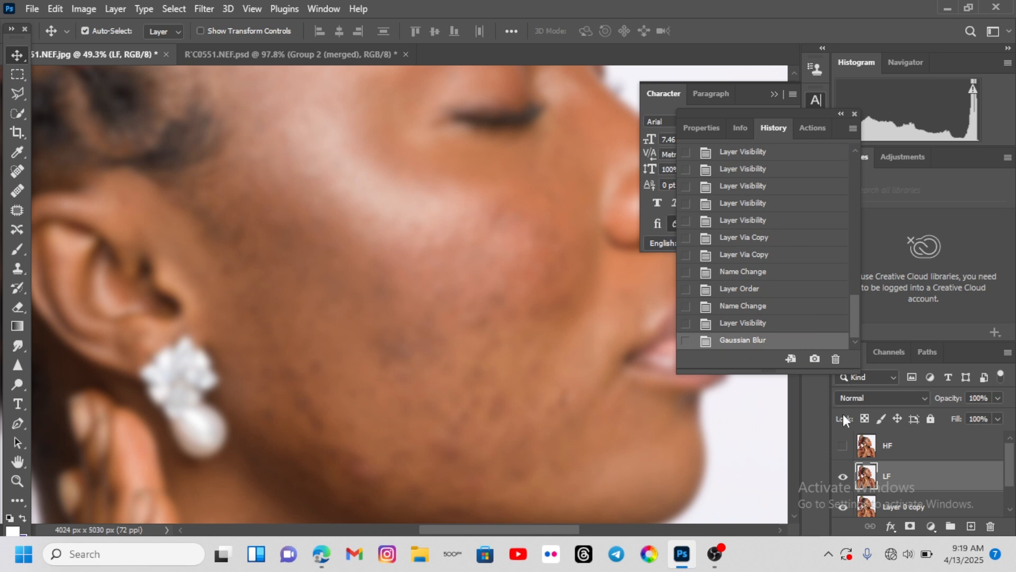
Show the HF layer, make it active and open Apply Image for it
left_click(843, 445)
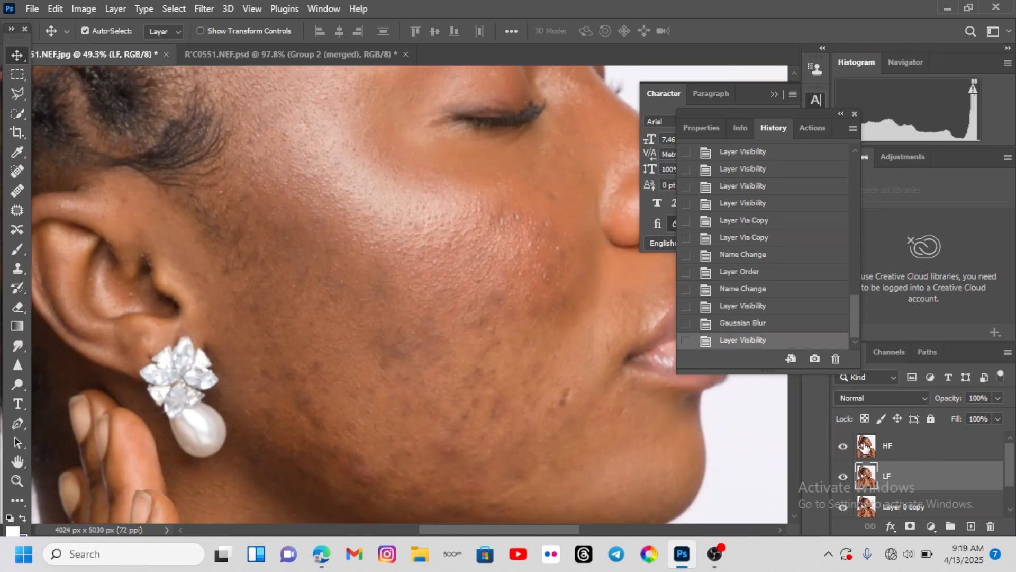
left_click(894, 447)
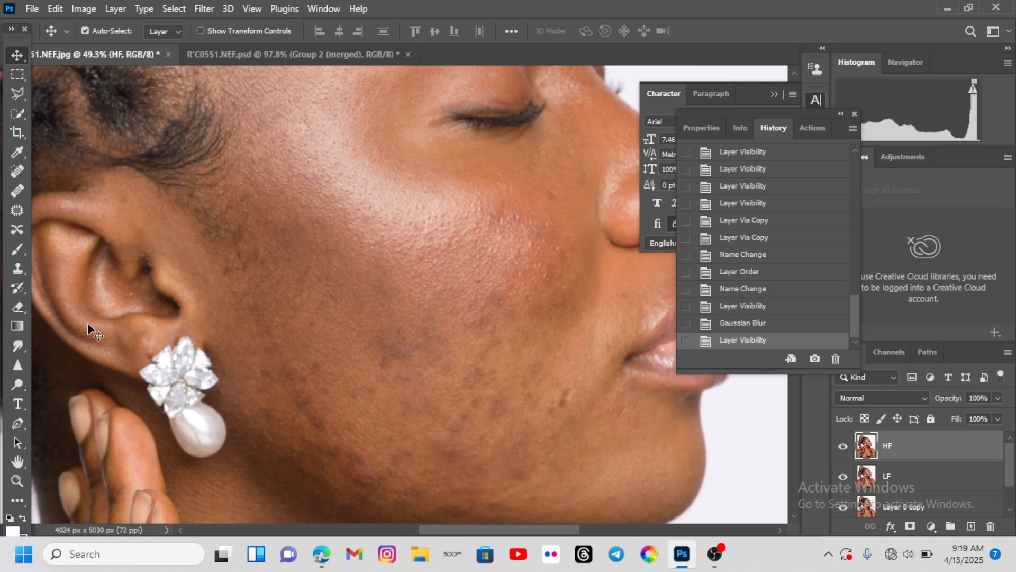
left_click(83, 9)
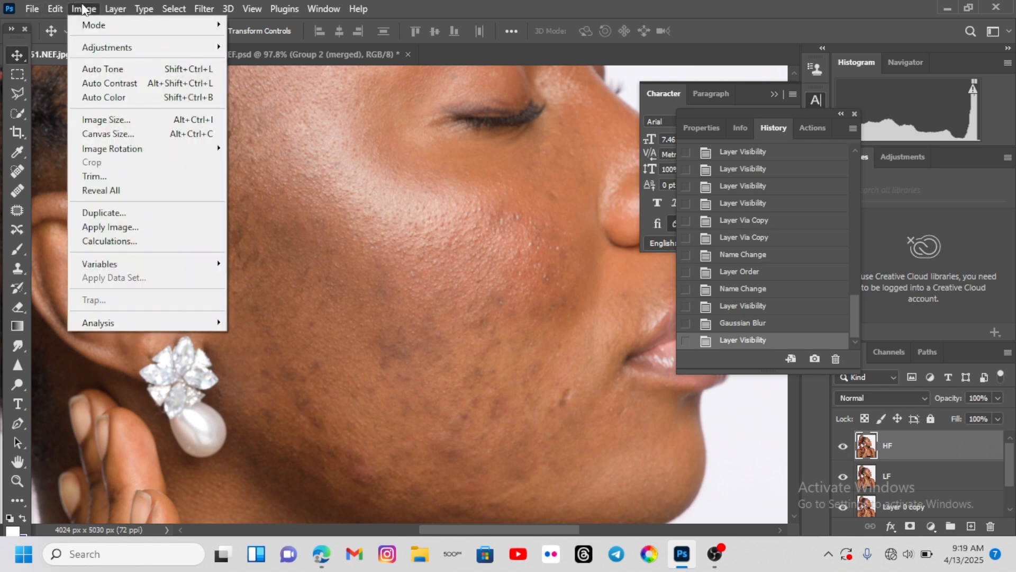
left_click(63, 9)
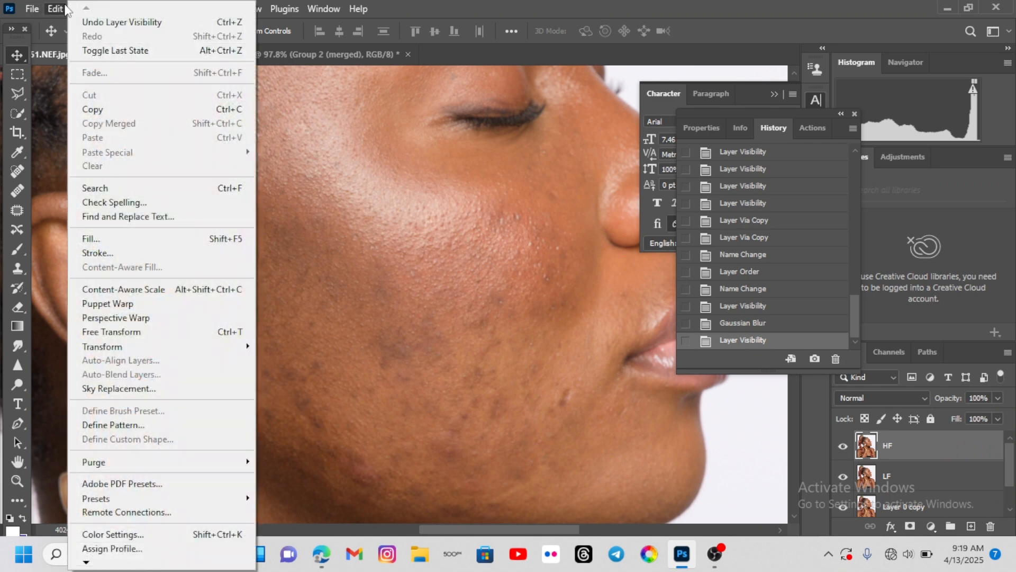
left_click(64, 9)
left_click(83, 9)
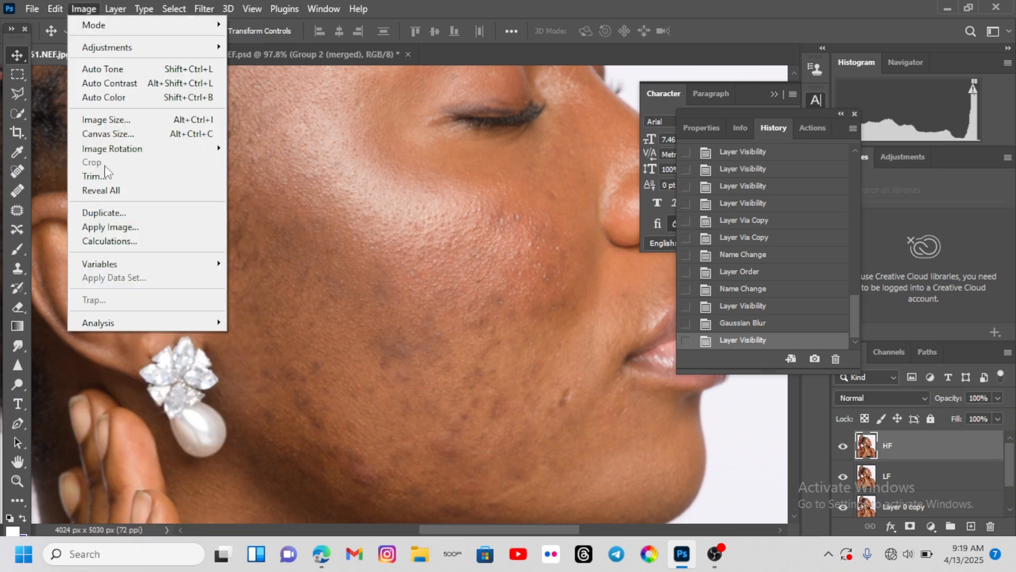
left_click(106, 227)
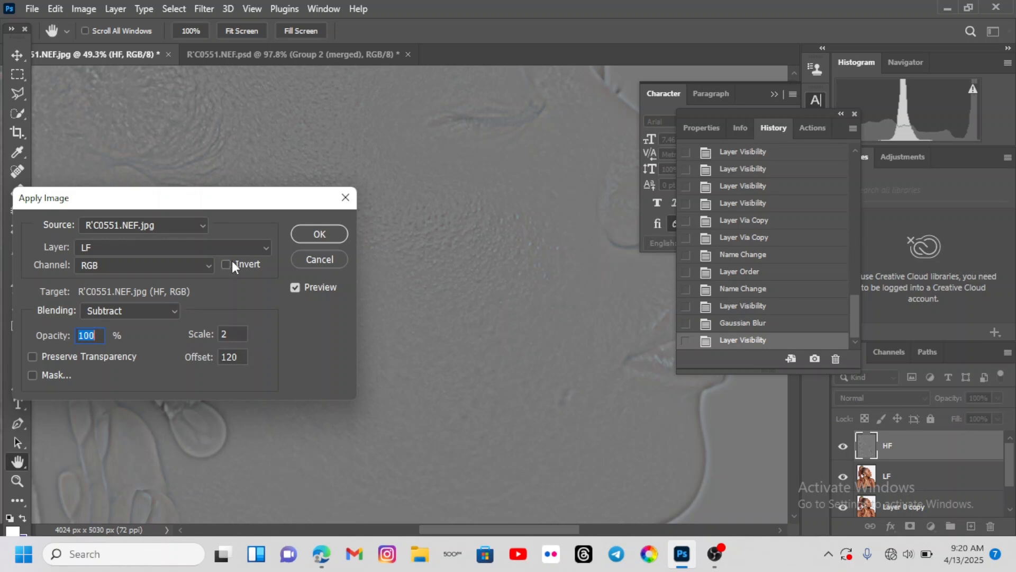
Set LF as the source layer for Apply Image and choose Subtract as the blending mode
left_click(264, 247)
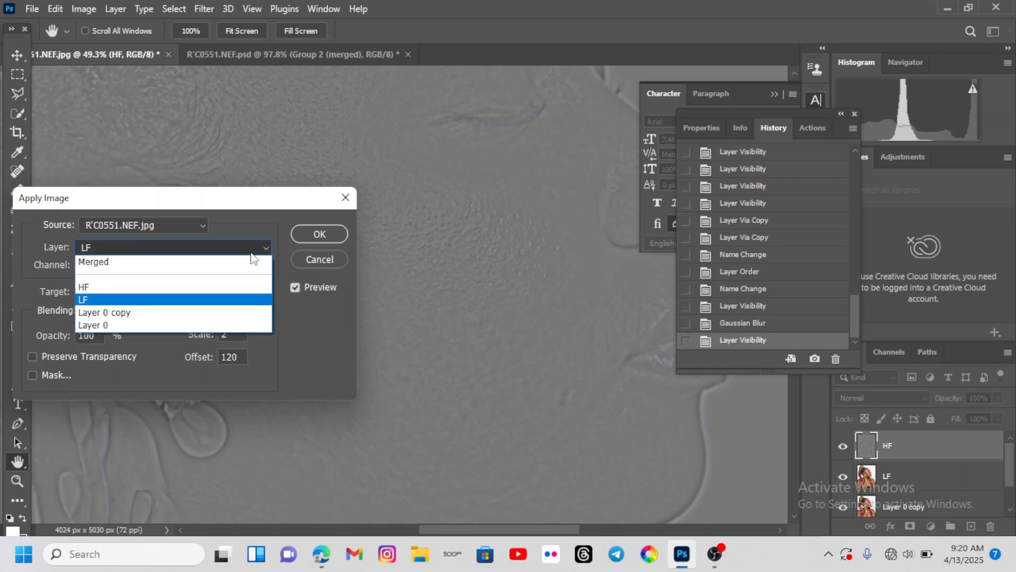
left_click(145, 300)
left_click(254, 248)
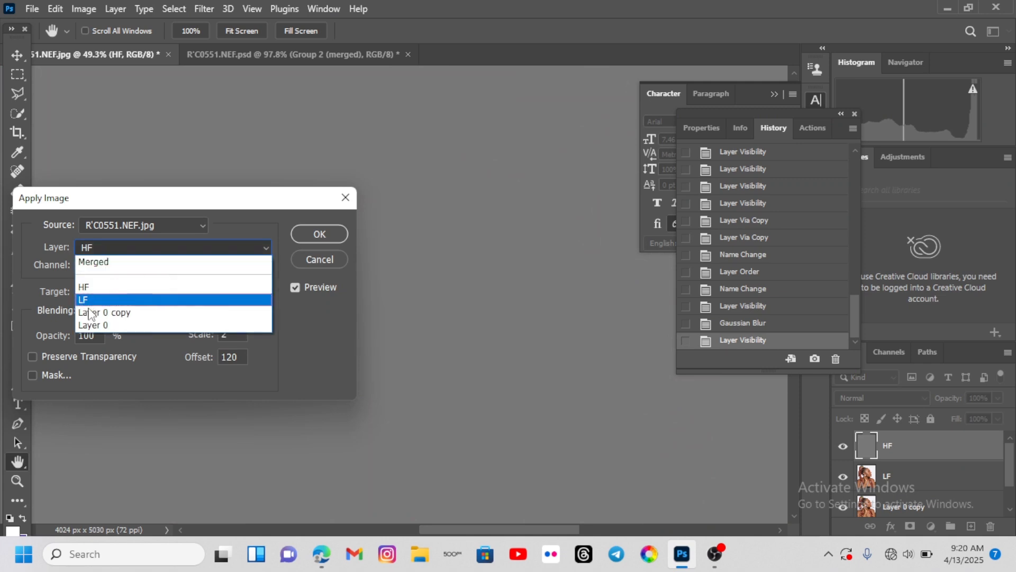
left_click(87, 299)
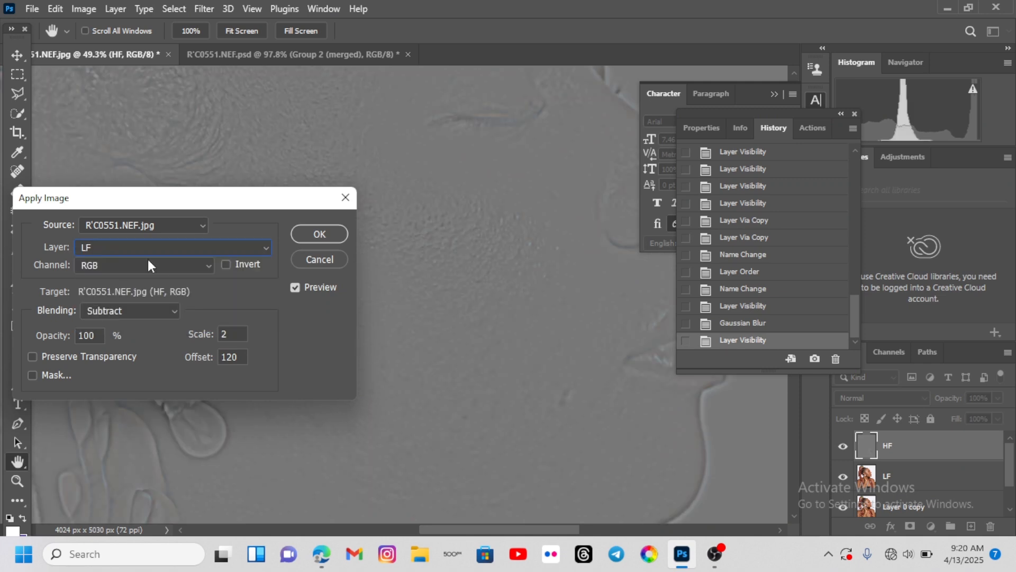
left_click(268, 247)
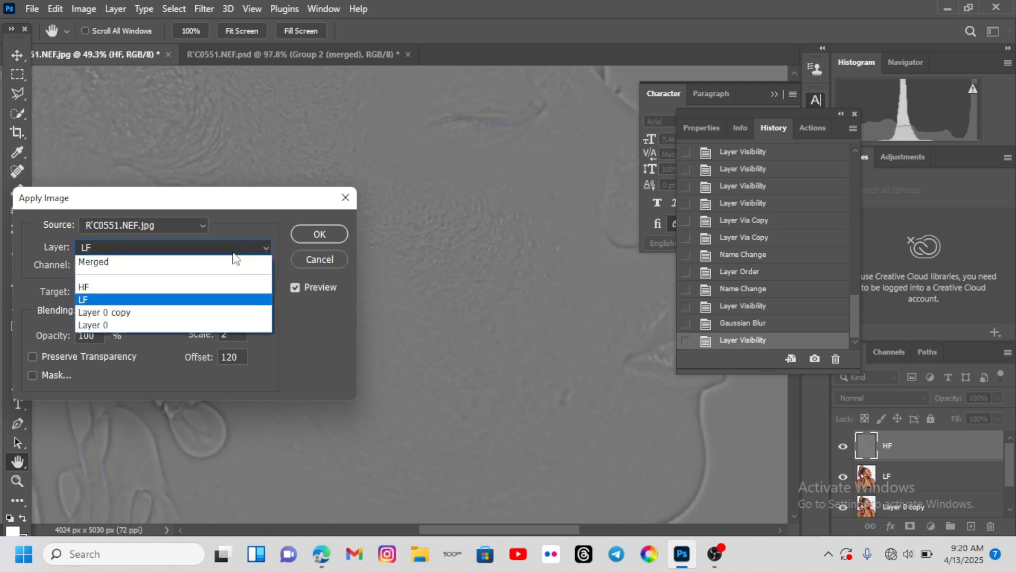
left_click(105, 301)
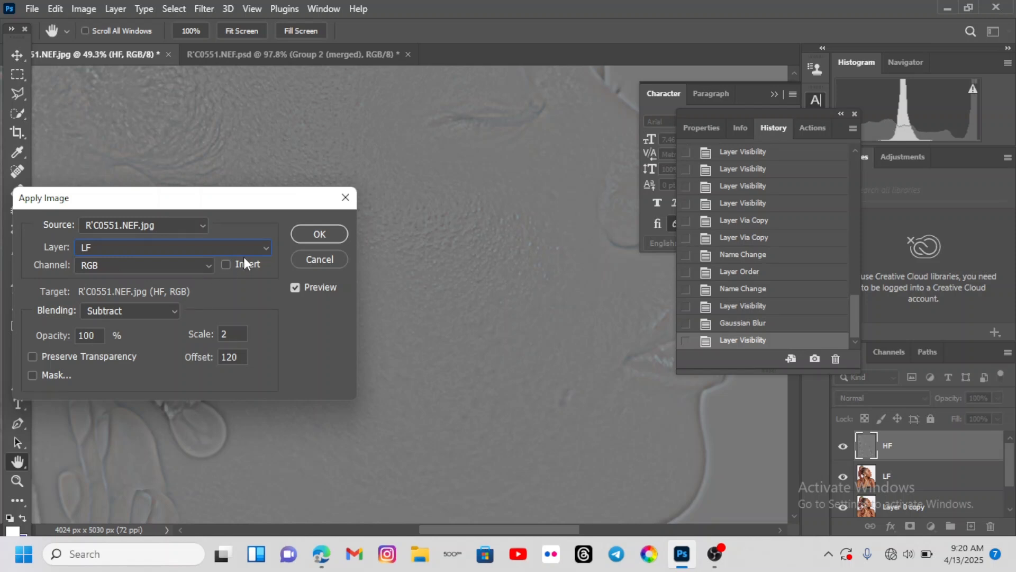
left_click(172, 312)
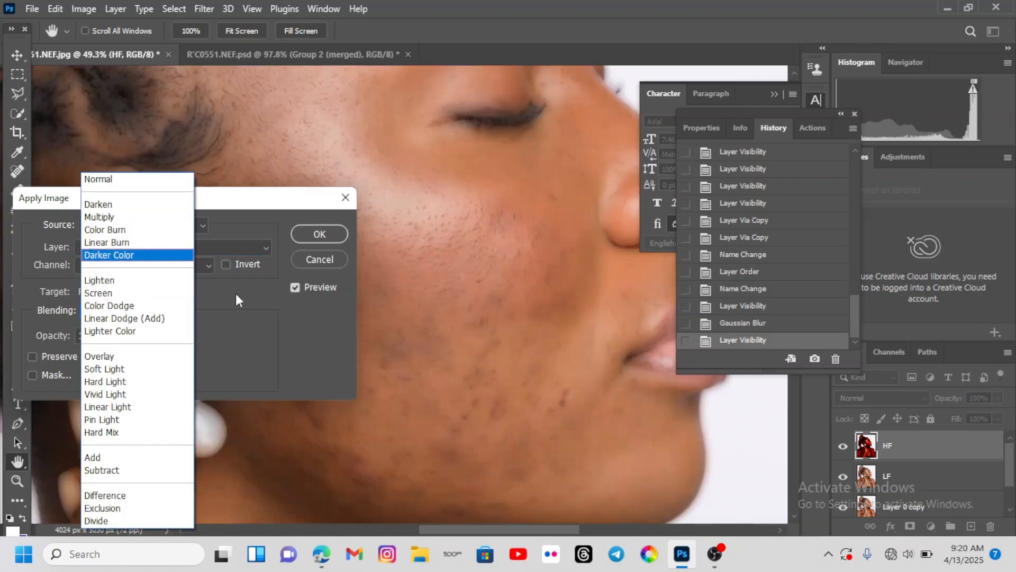
left_click(122, 470)
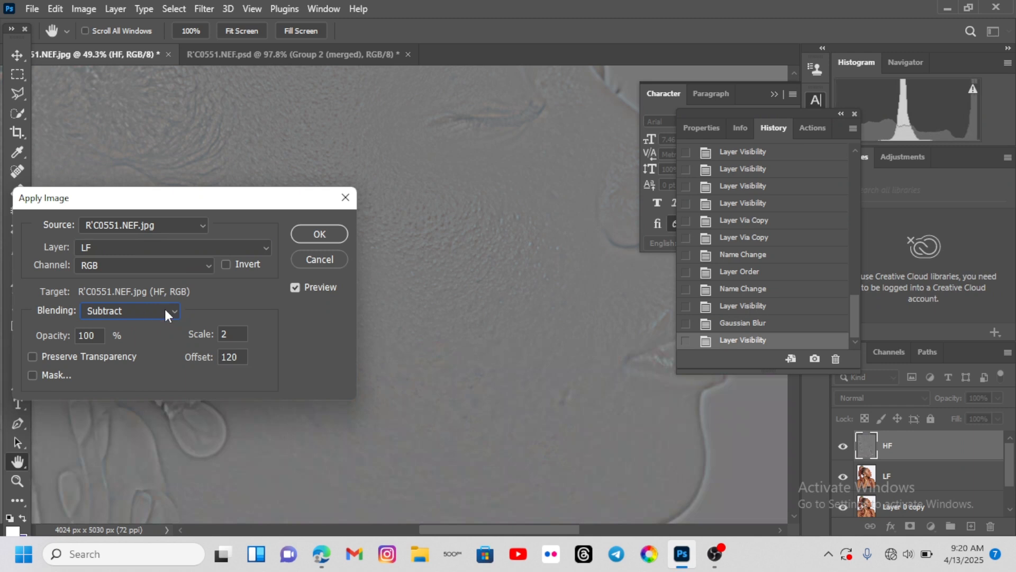
Try the Normal and Add blending modes in Apply Image to compare them with Subtract
left_click(175, 312)
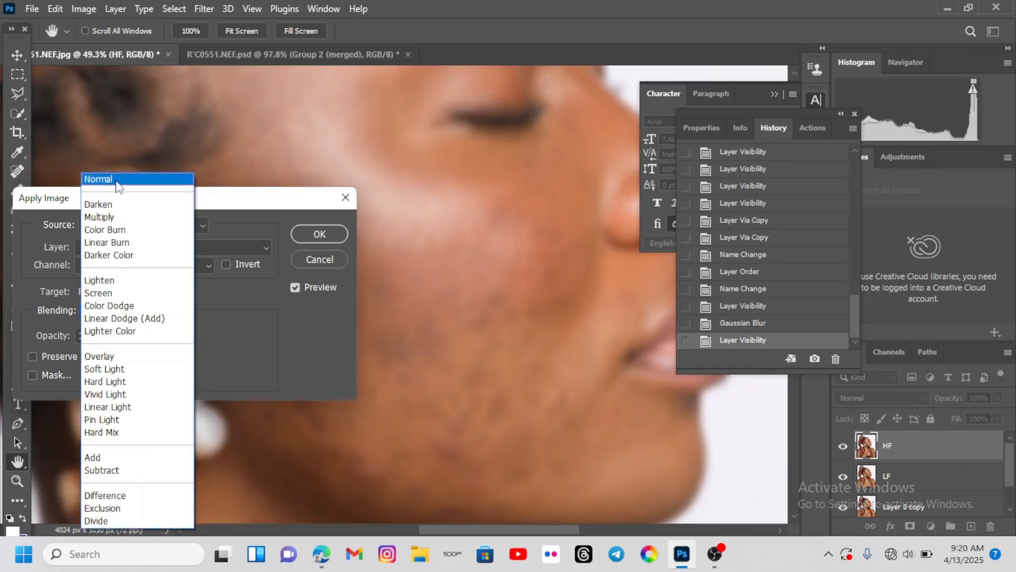
left_click(104, 182)
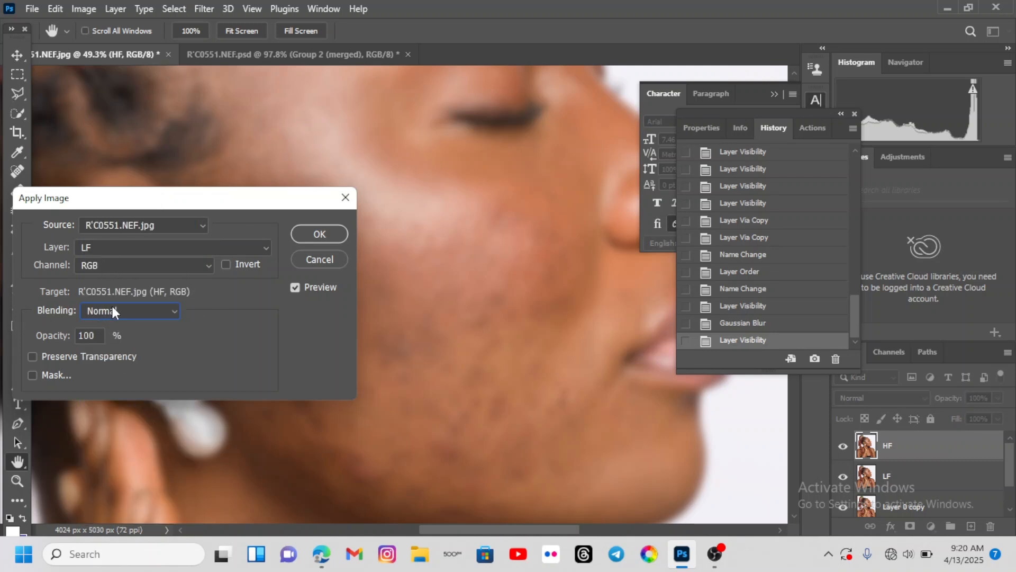
left_click(177, 310)
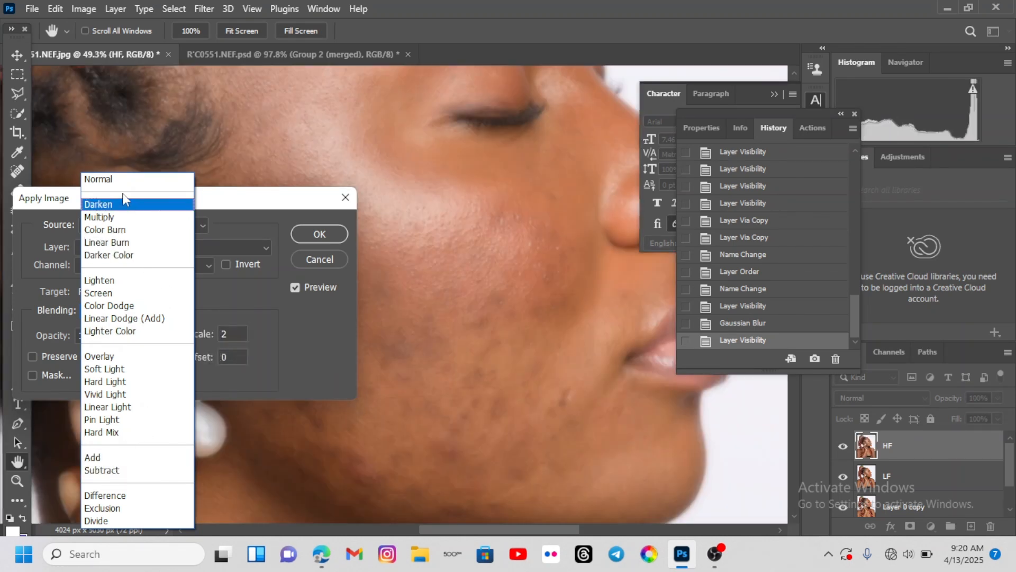
left_click(114, 179)
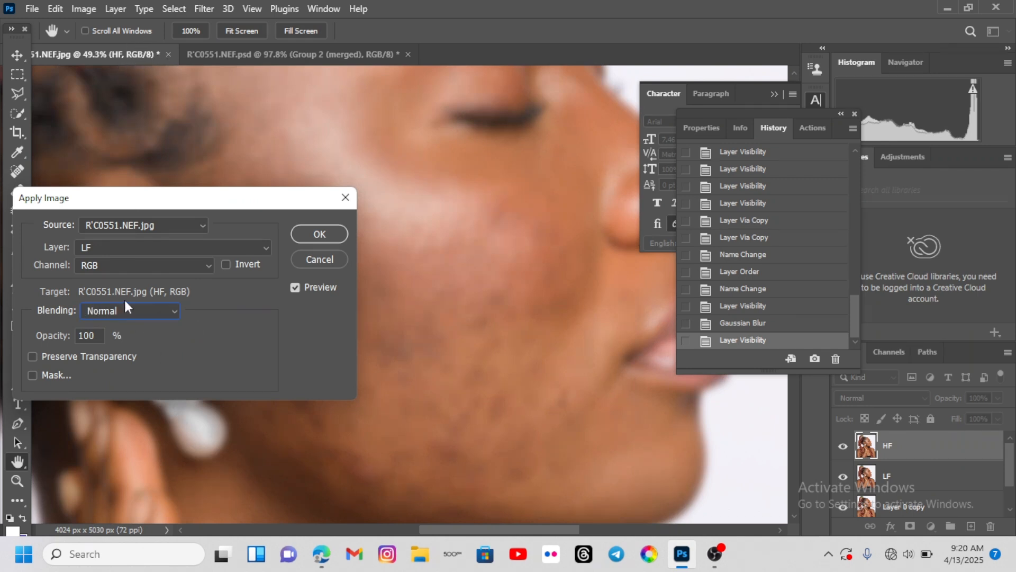
left_click(168, 314)
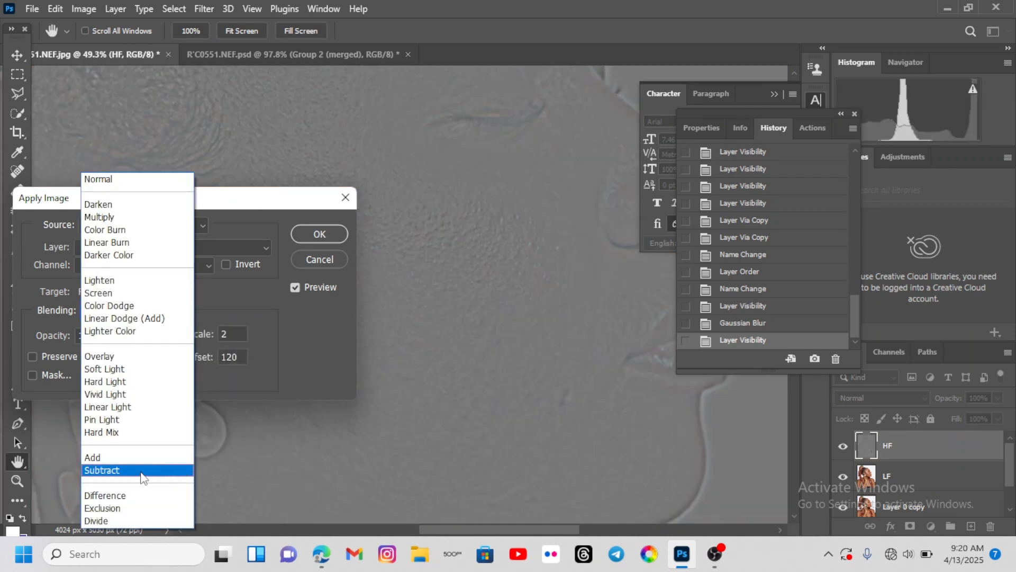
left_click(141, 471)
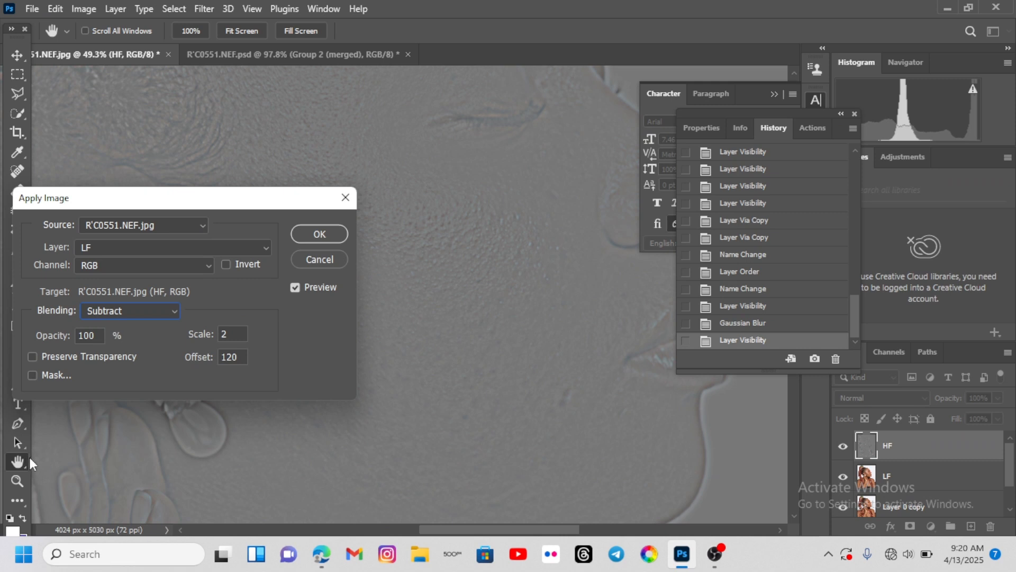
left_click(173, 310)
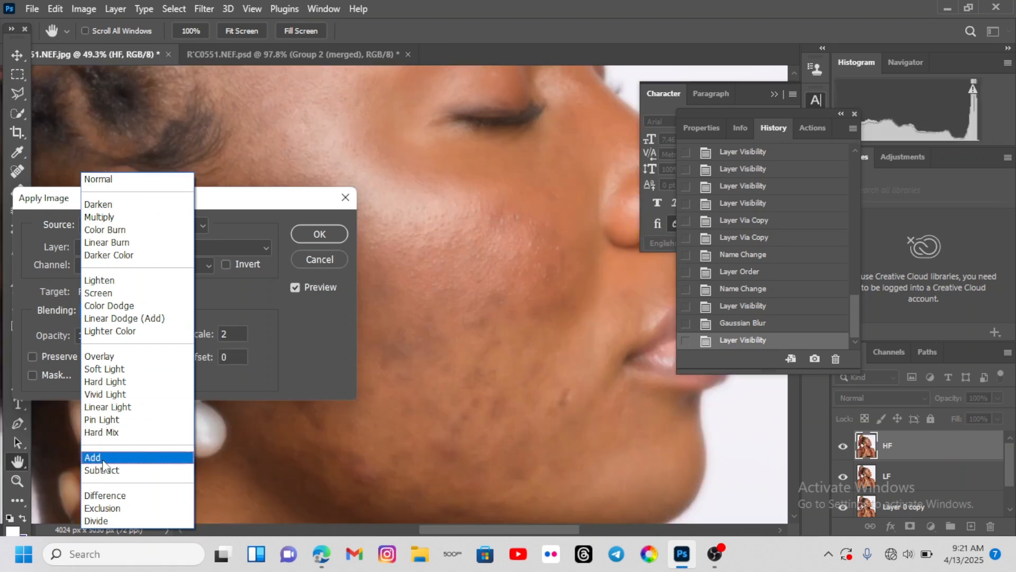
left_click(103, 464)
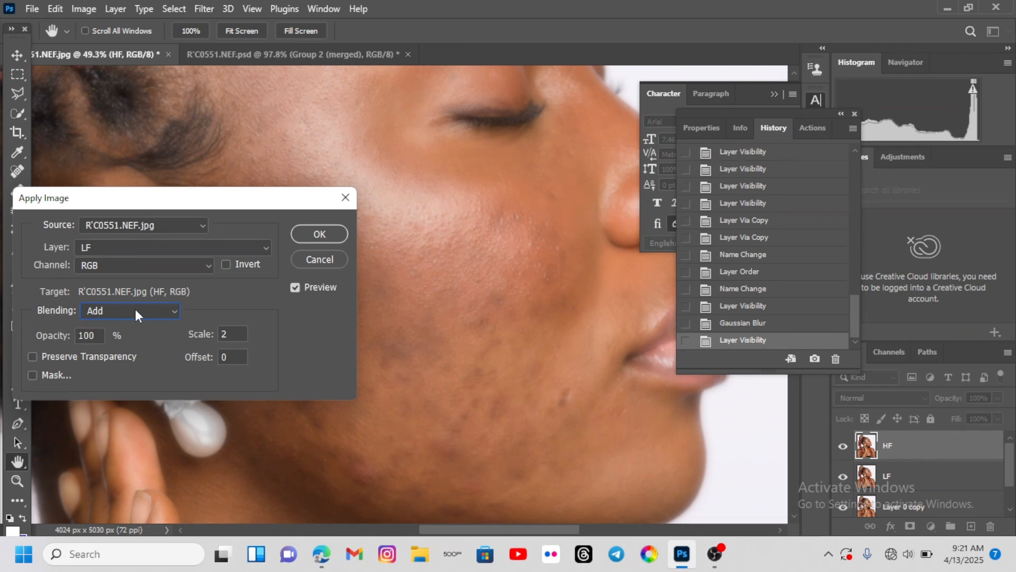
Apply the LF layer to HF using Subtract blending at 100% opacity with scale 2 and offset 120
left_click(170, 309)
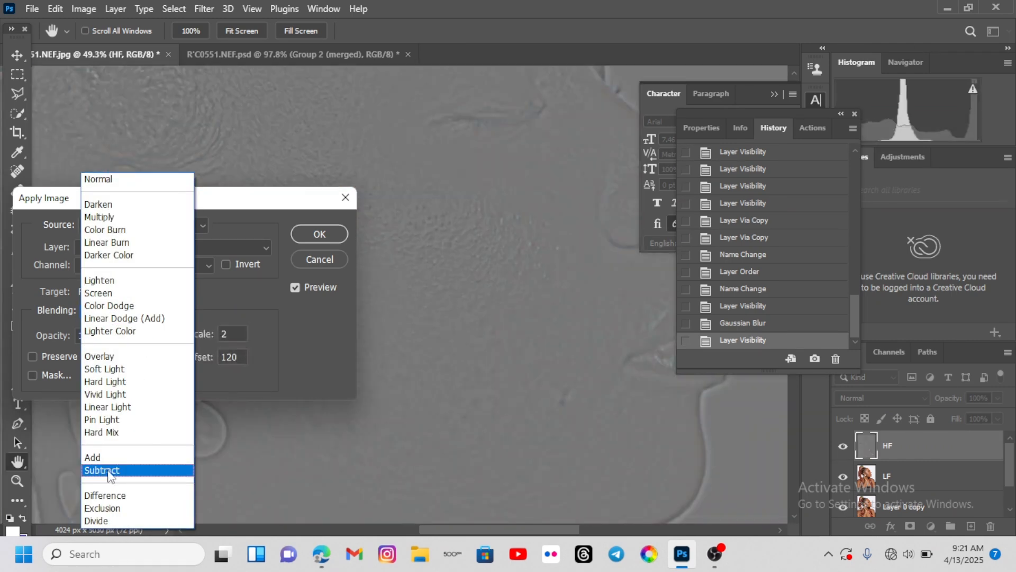
left_click(107, 471)
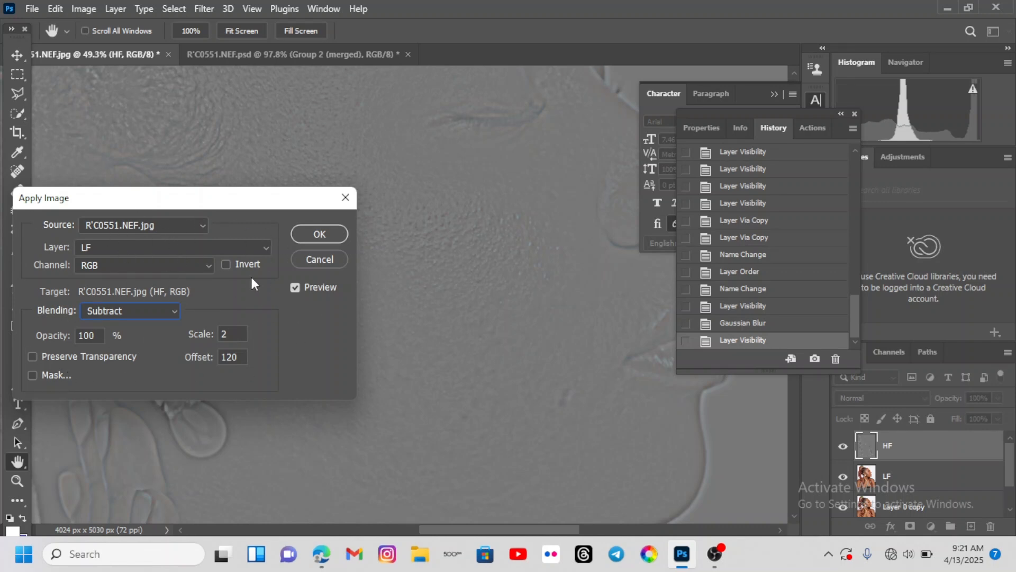
left_click(322, 234)
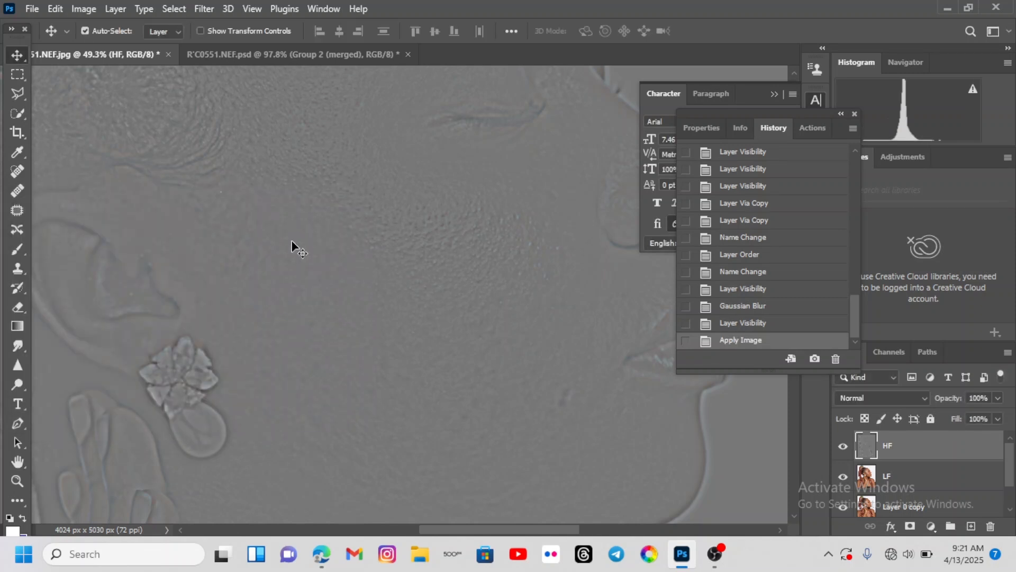
Set the HF layer's blending mode to Linear Light and group it with the LF layer
left_click(896, 403)
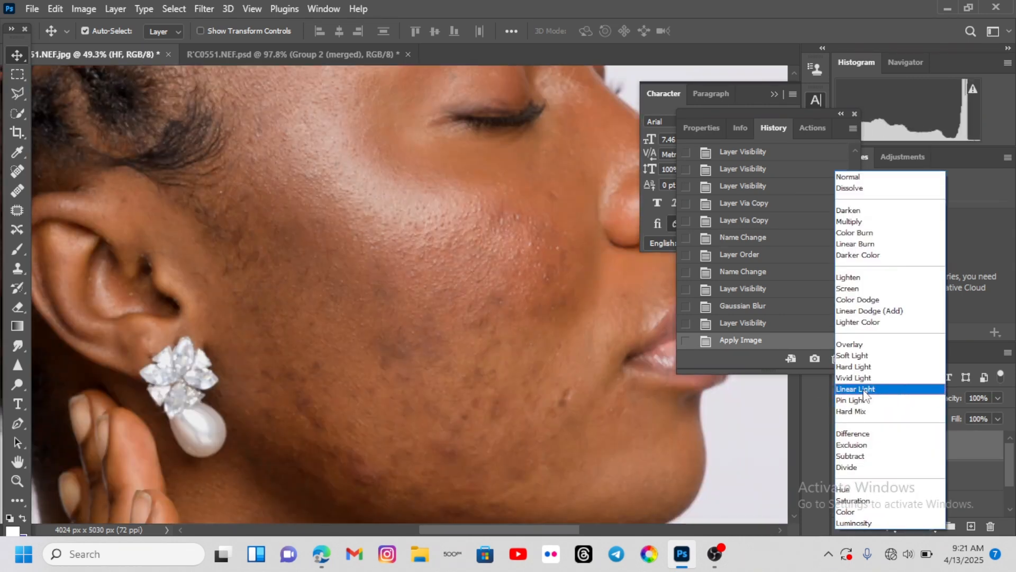
left_click(864, 390)
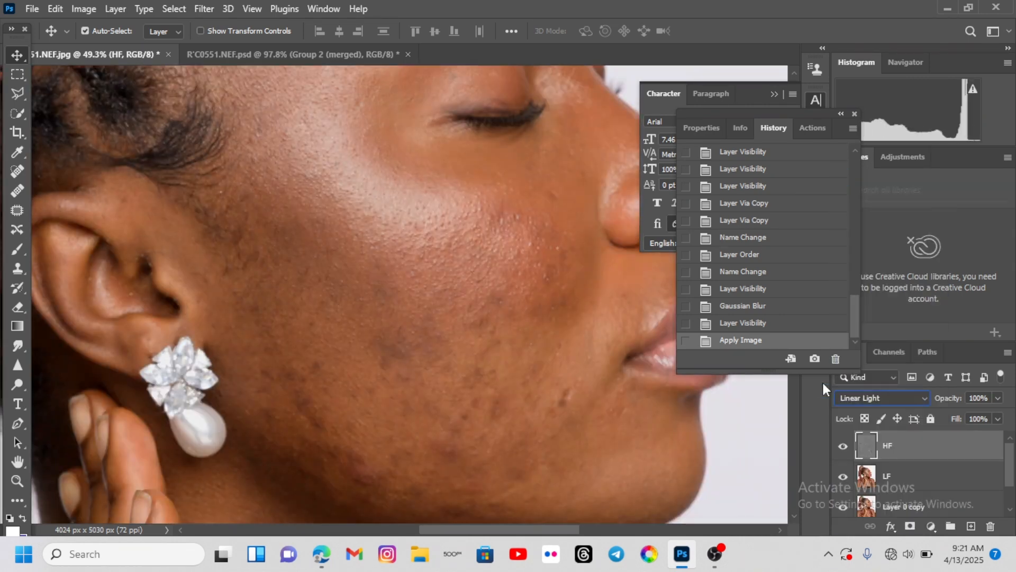
left_click(894, 483, "ctrl")
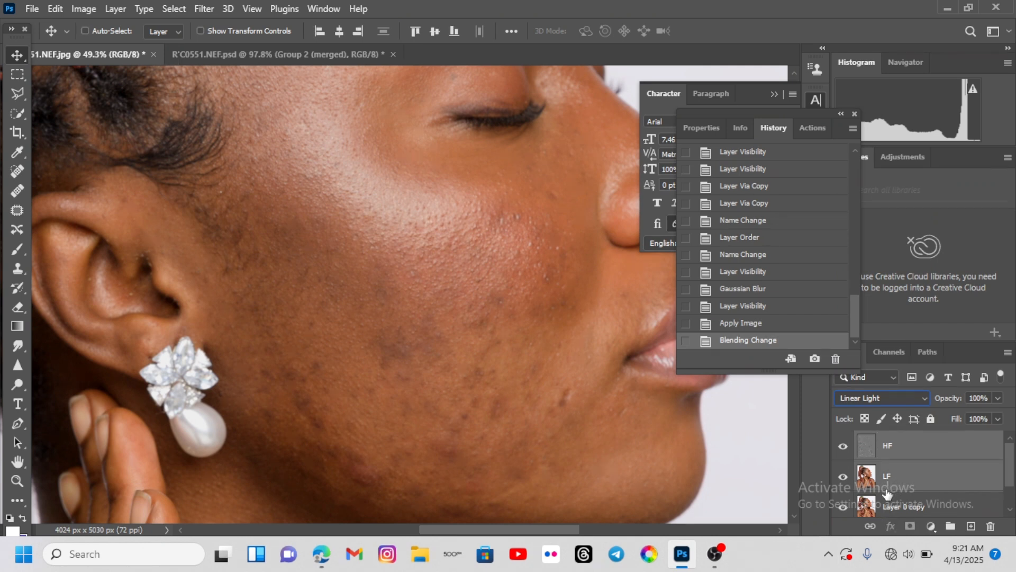
key("ctrl+g")
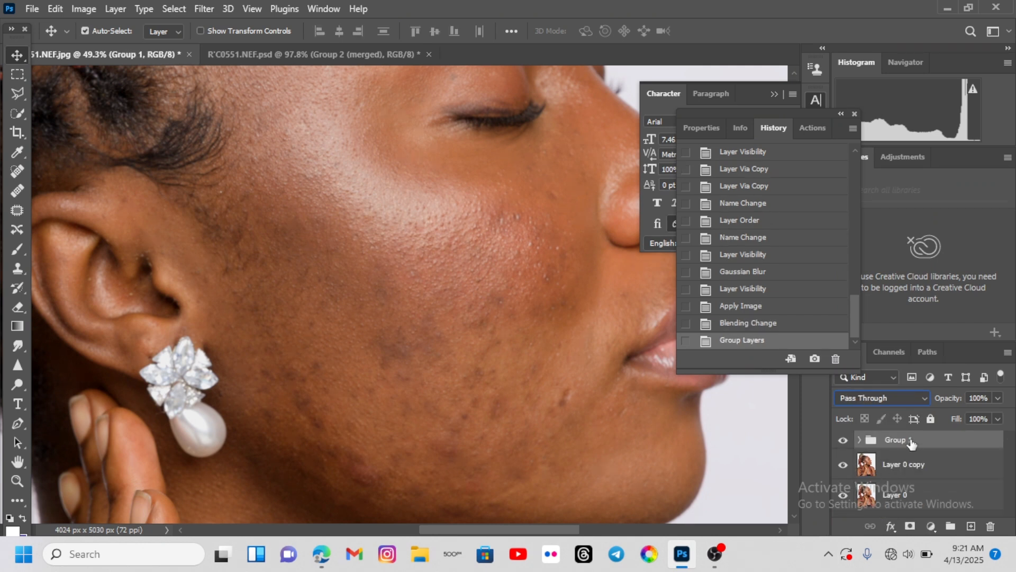
Rename the group holding HF and LF as freq-sp
double_click(915, 439)
key("BackSpace")
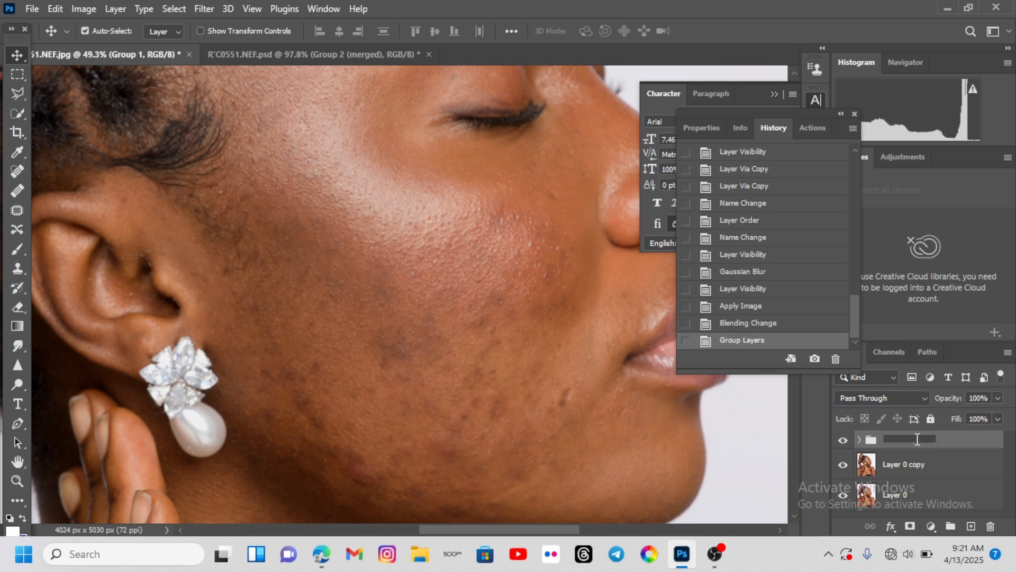
type("fr")
type("e")
type("q")
type("so")
left_click(970, 446)
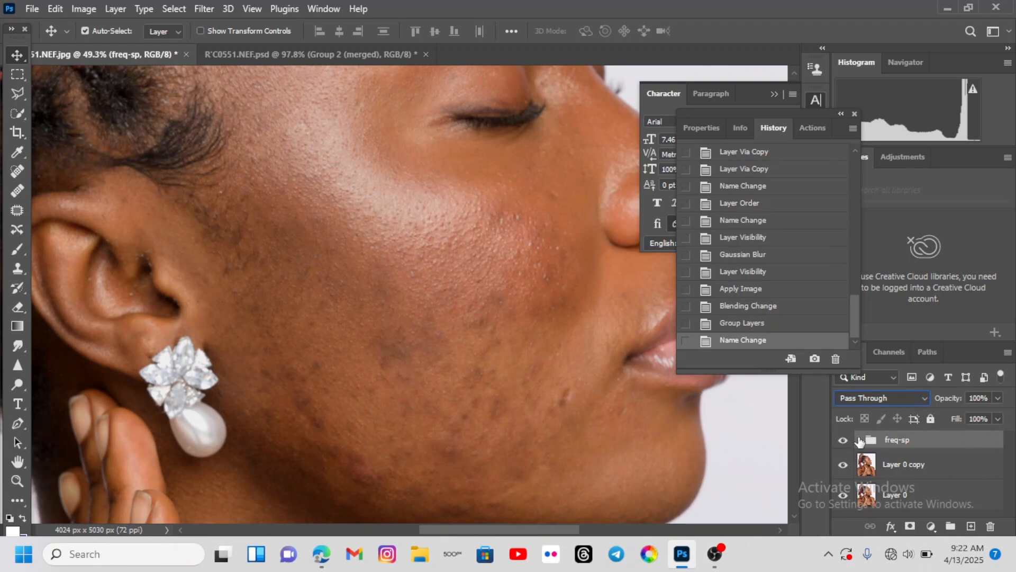
Expand the freq-sp group, make the LF layer active and hide the HF layer
left_click(859, 443)
left_click(859, 443)
left_click(860, 443)
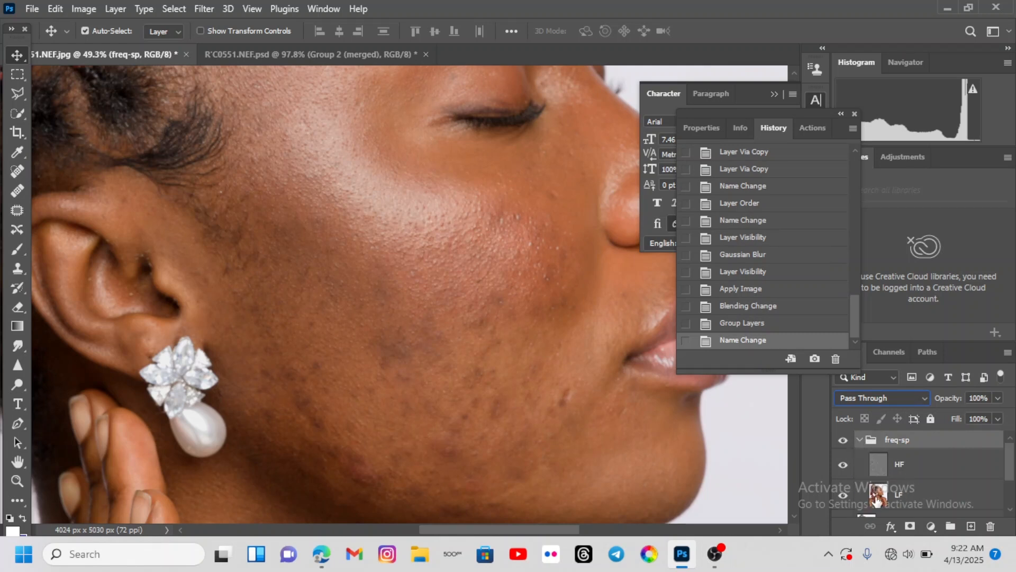
scroll(869, 466, "down", 1)
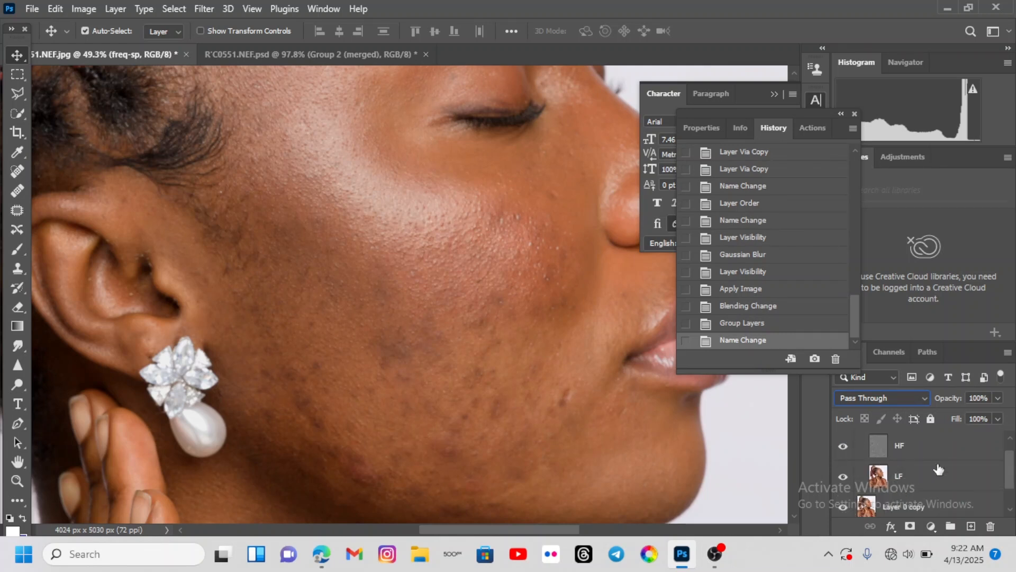
left_click(905, 478)
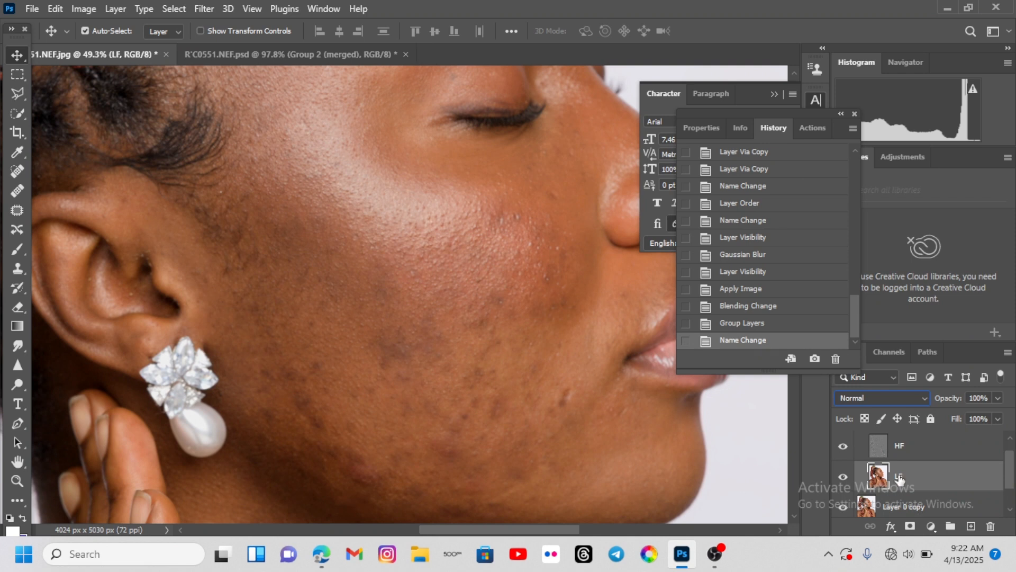
left_click(844, 448)
left_click(844, 447)
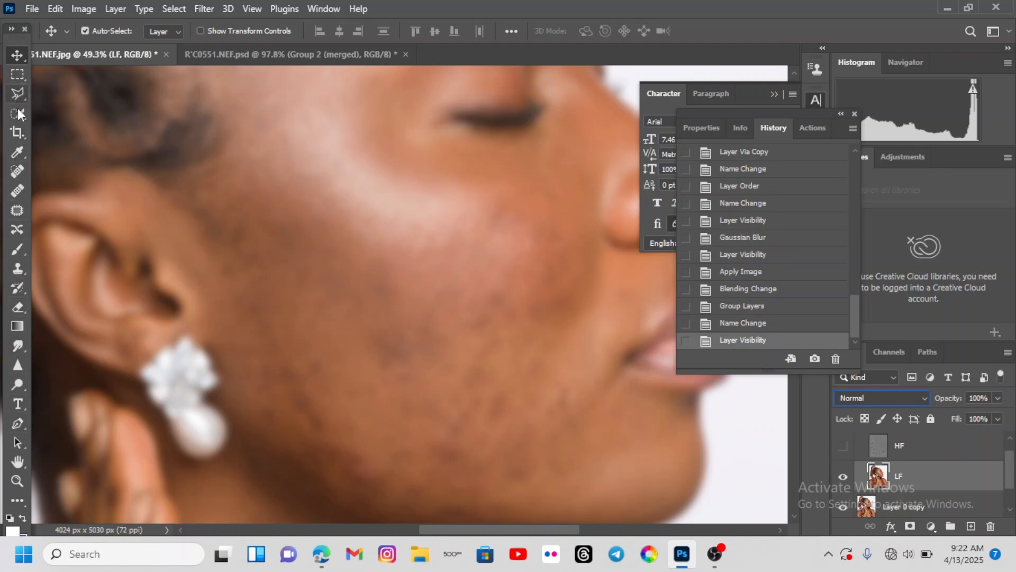
Switch to the Mixer Brush tool and check its brush size and hardness
left_click(23, 504)
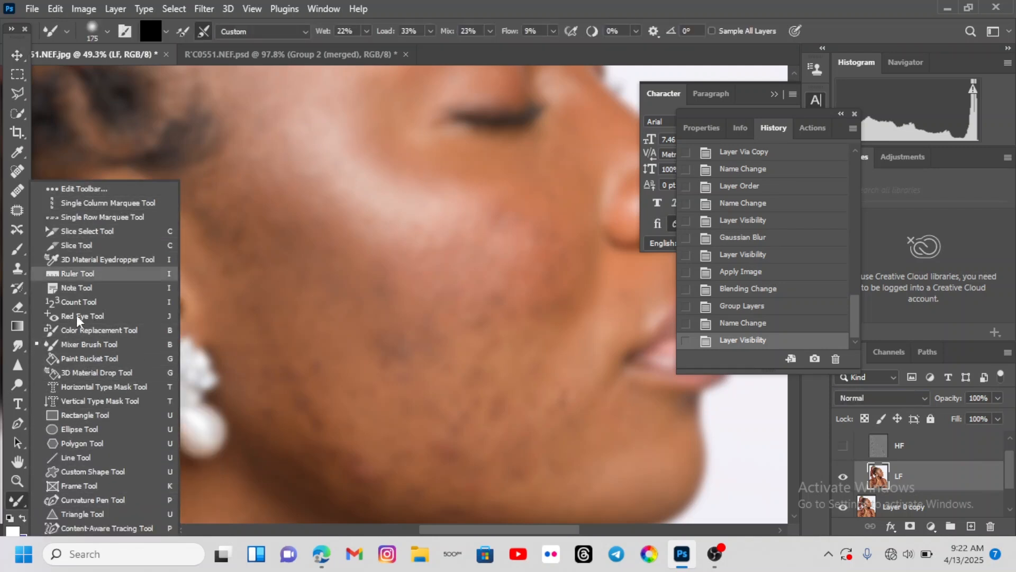
left_click(99, 345)
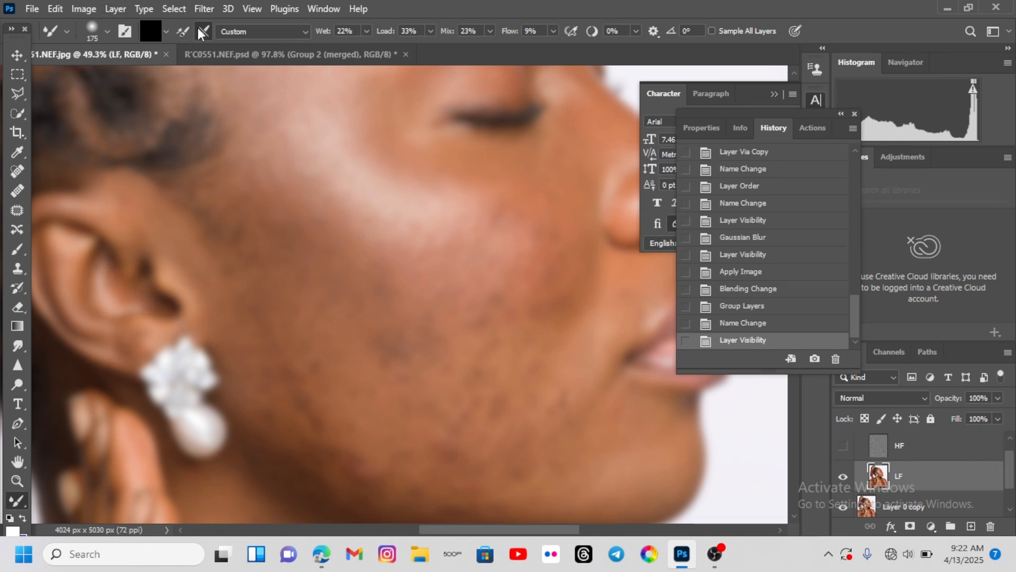
left_click(107, 31)
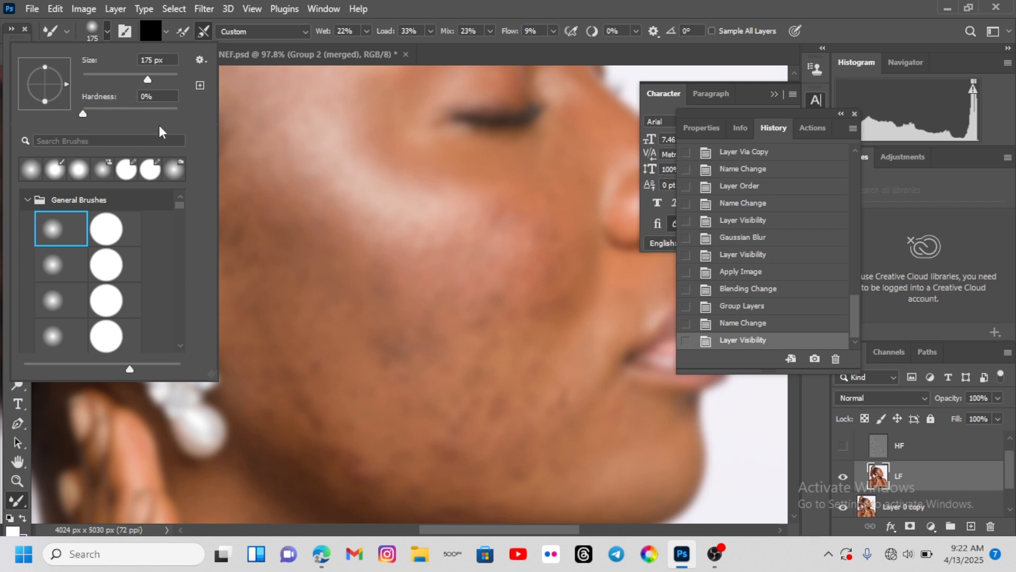
left_click(108, 30)
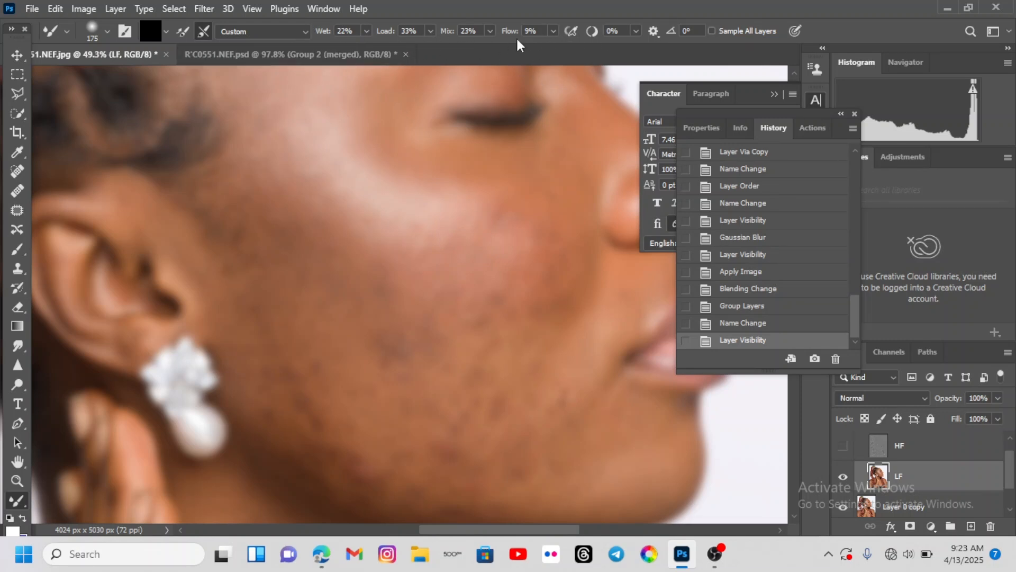
Blend the uneven skin tones on the cheek beside the ear with two Mixer Brush strokes on LF
left_click_drag(306, 200, 340, 295)
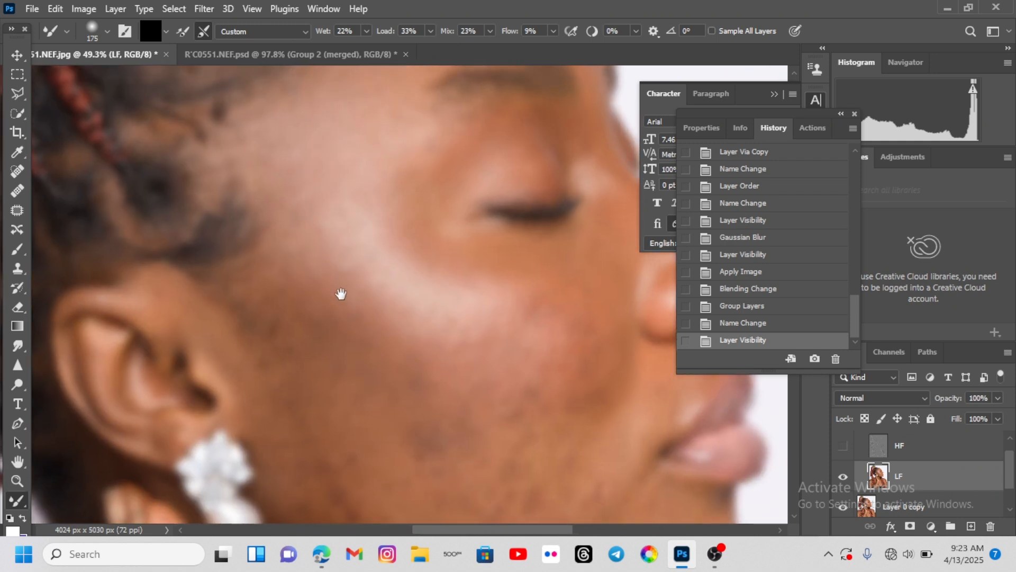
scroll(266, 295, "up", 3)
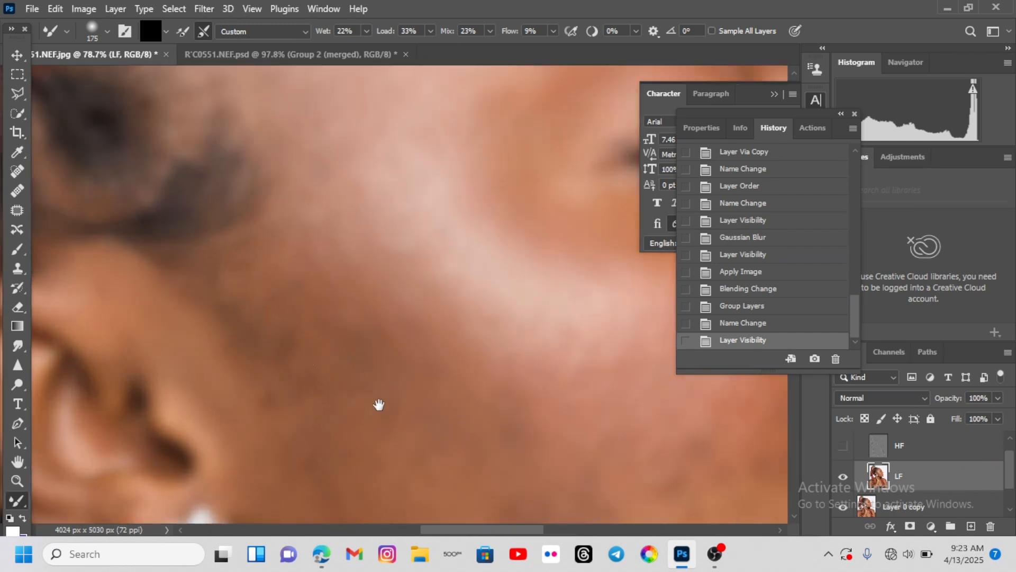
left_click_drag(379, 404, 329, 345)
left_click_drag(254, 320, 256, 339)
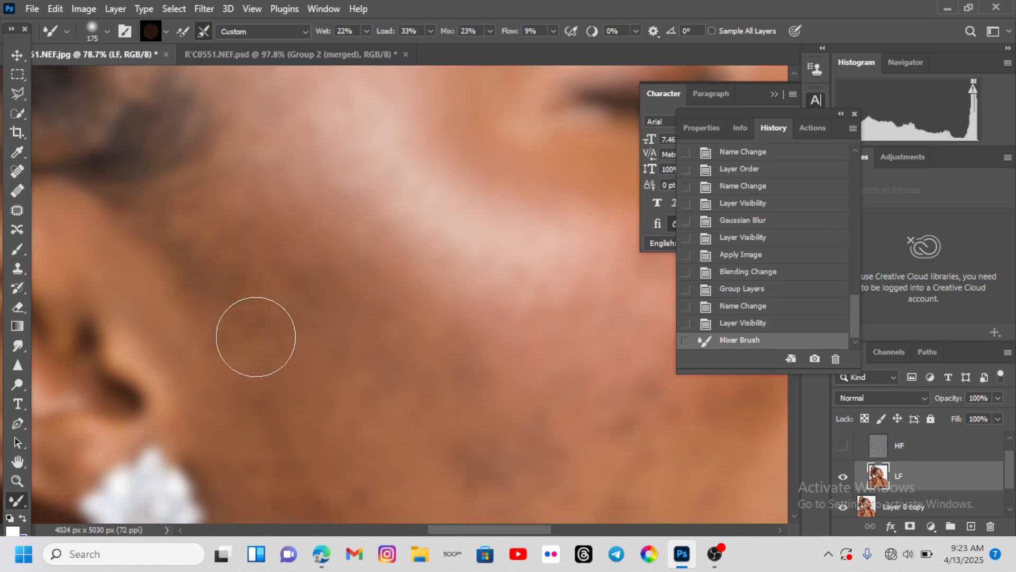
left_click_drag(218, 269, 221, 258)
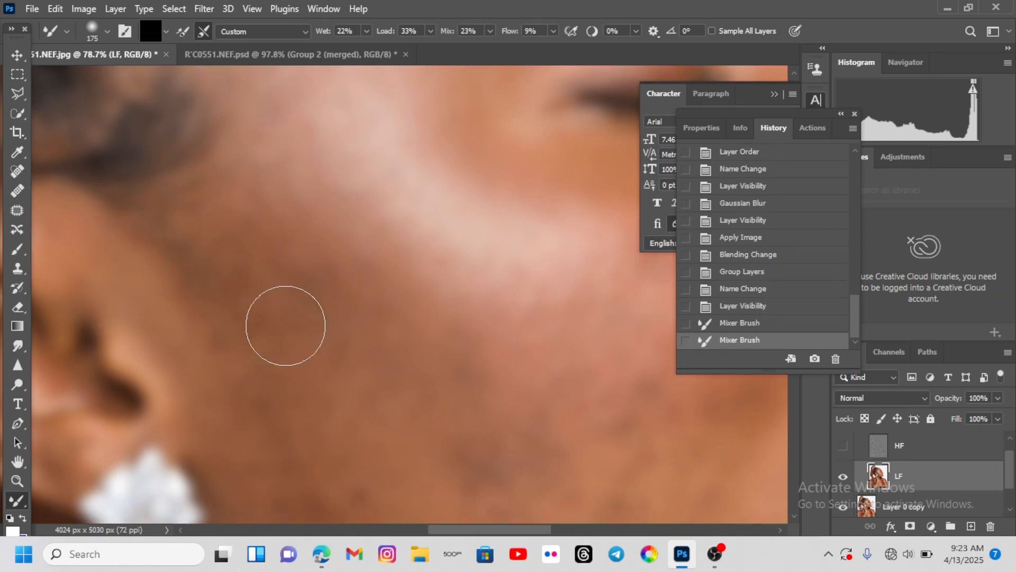
Collapse the freq-sp group and add a Black & White adjustment layer above it
scroll(895, 444, "up", 1)
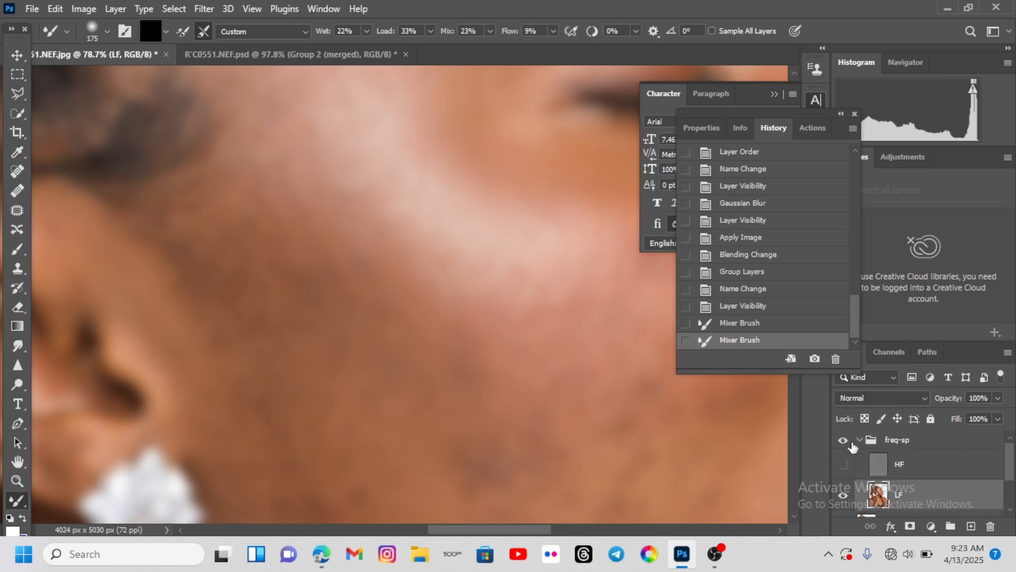
left_click(860, 440)
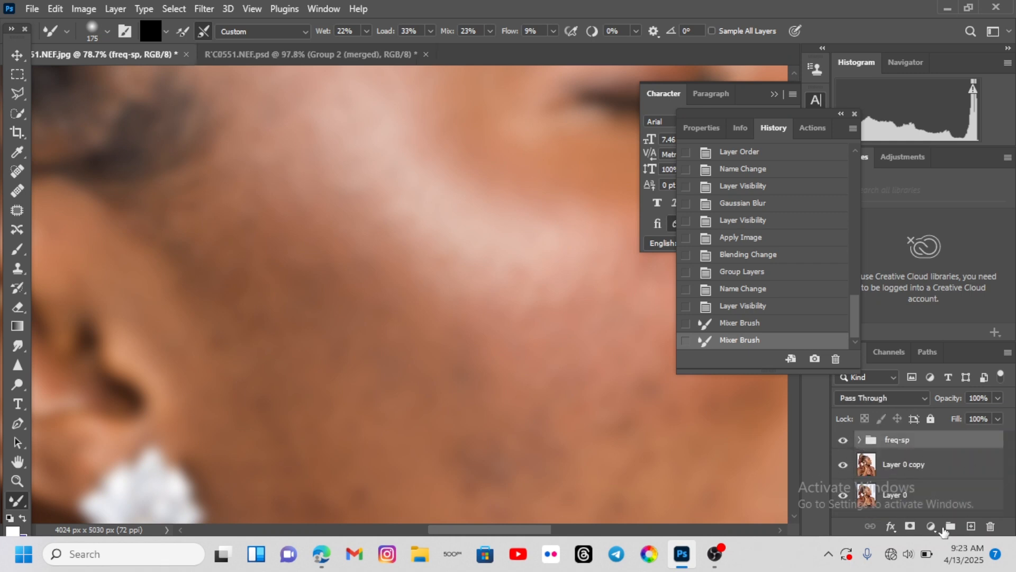
left_click(930, 527)
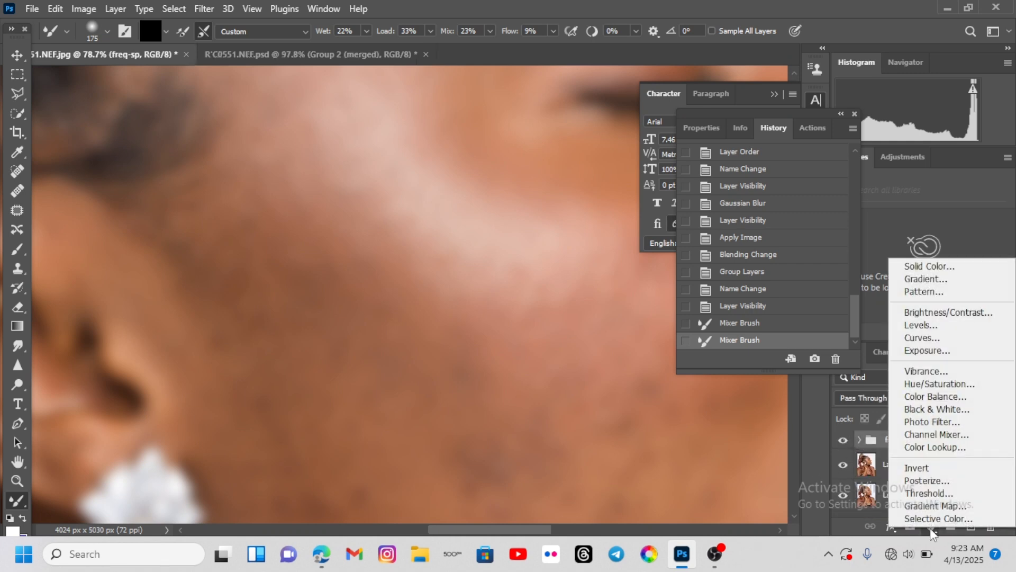
left_click(934, 412)
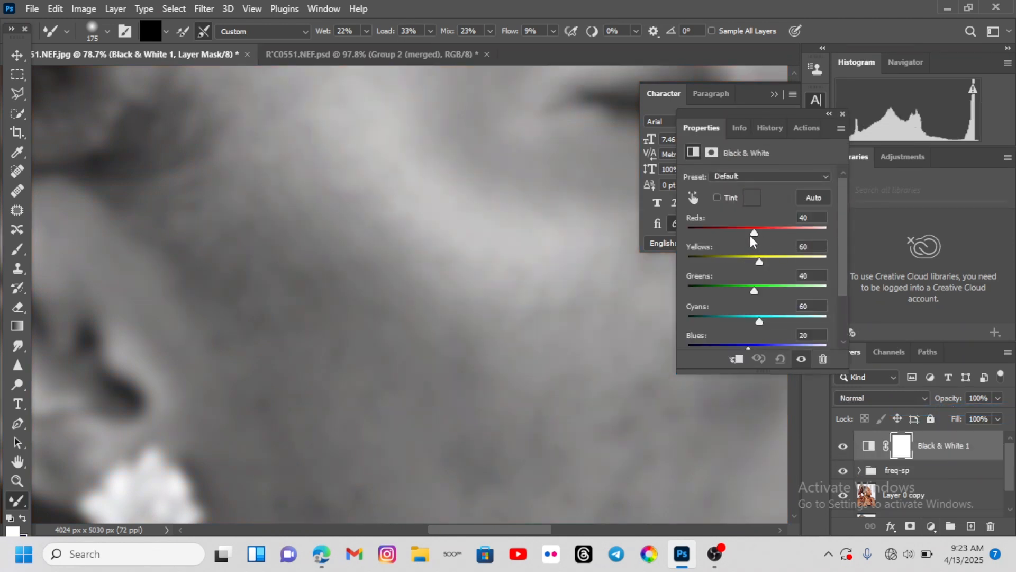
Set the Black & White adjustment's Reds to -26 and Yellows to 121, and check the patchy skin tones on the face
scroll(367, 324, "down", 5)
left_click_drag(514, 406, 519, 331)
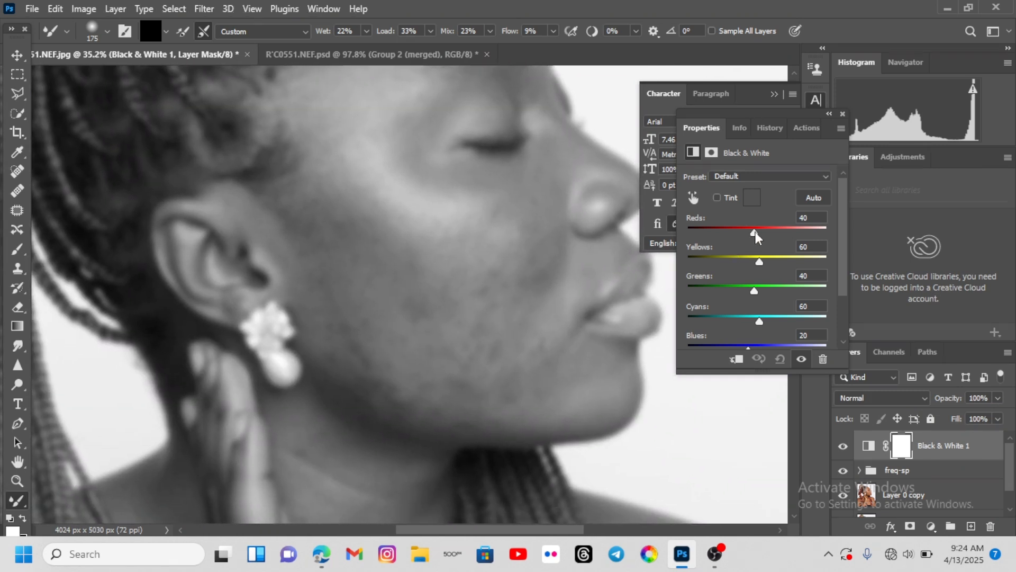
left_click_drag(754, 233, 736, 233)
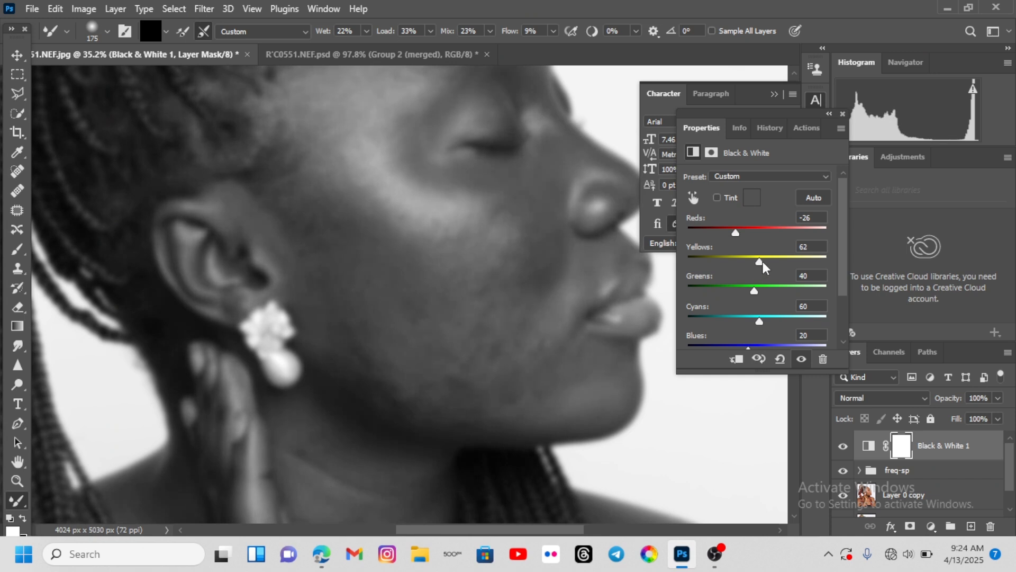
left_click_drag(763, 262, 776, 263)
left_click_drag(534, 284, 515, 337)
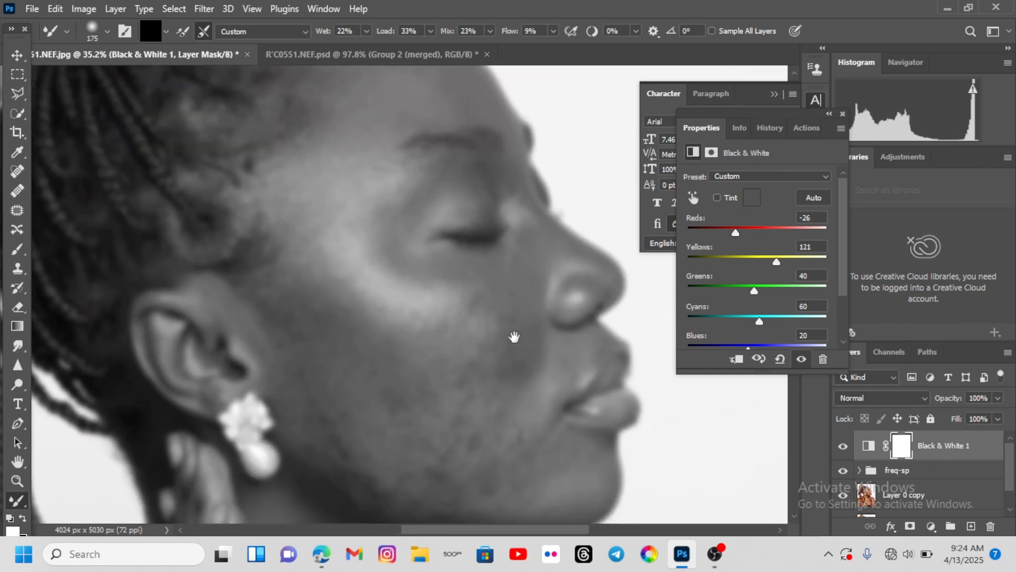
scroll(453, 452, "up", 4)
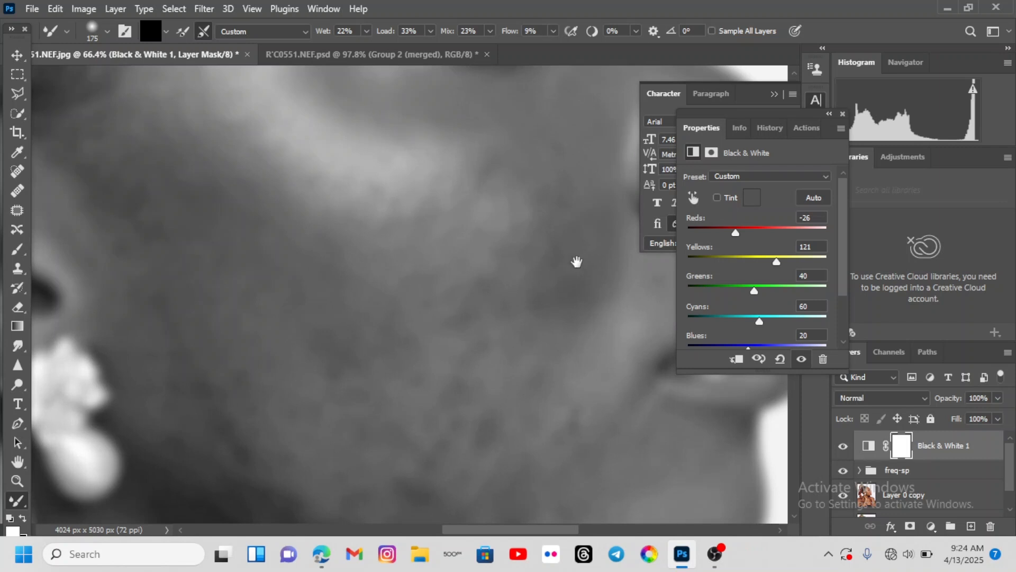
scroll(577, 262, "down", 2)
scroll(408, 325, "down", 3)
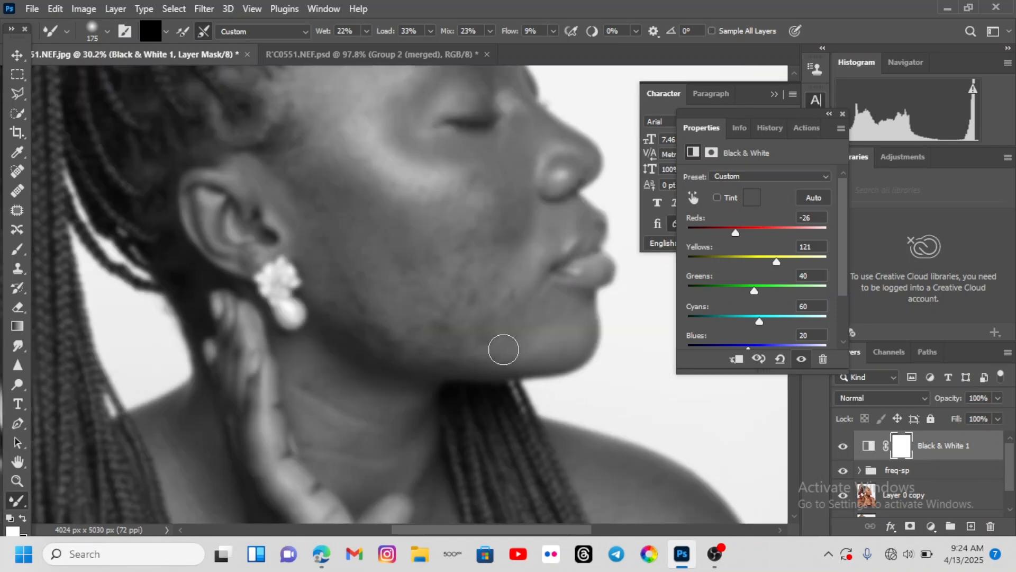
scroll(503, 349, "right", 2)
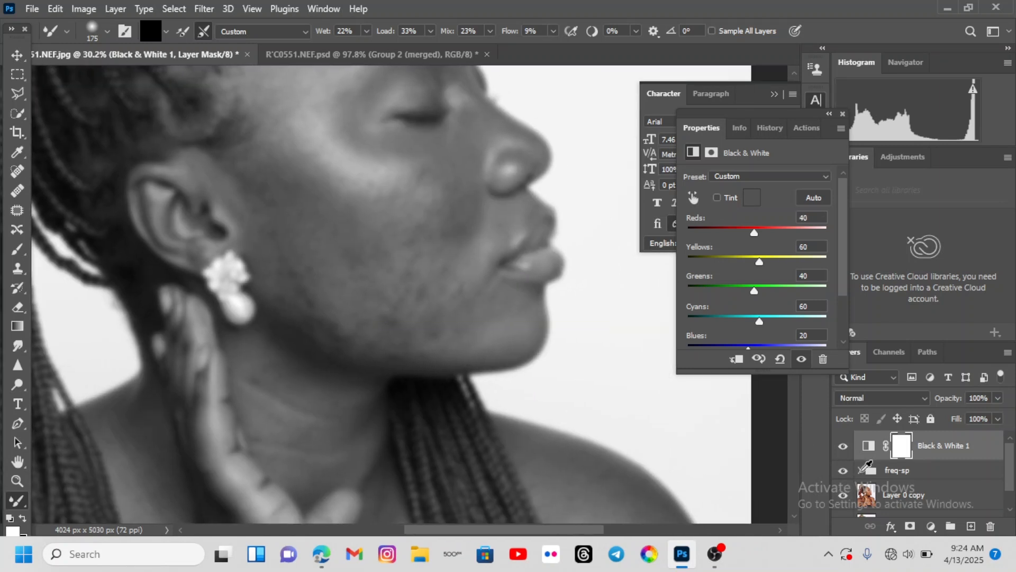
Expand the freq-sp group again and make its LF layer active
left_click(860, 471)
scroll(889, 486, "down", 3)
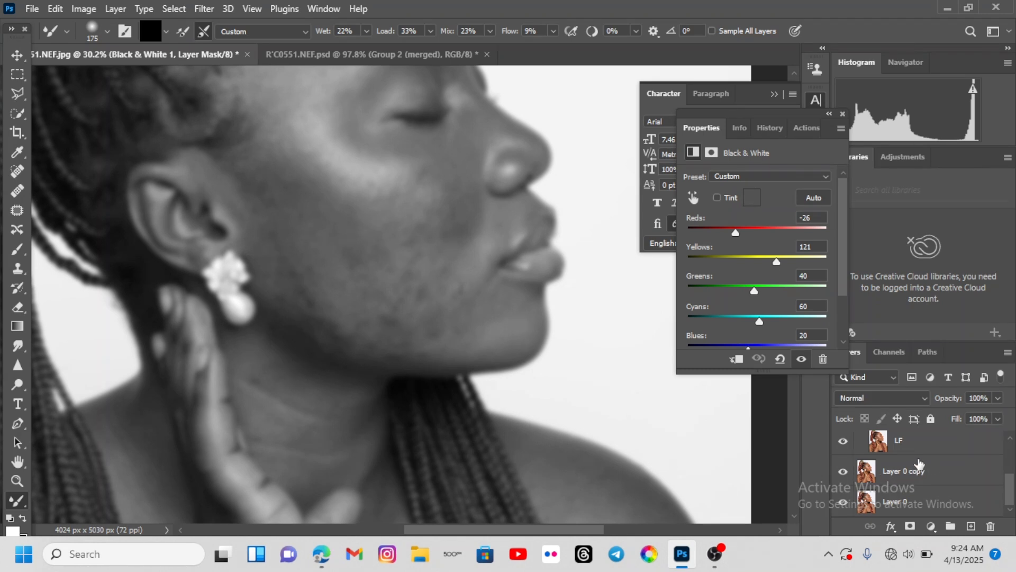
left_click(894, 449)
scroll(858, 477, "up", 1)
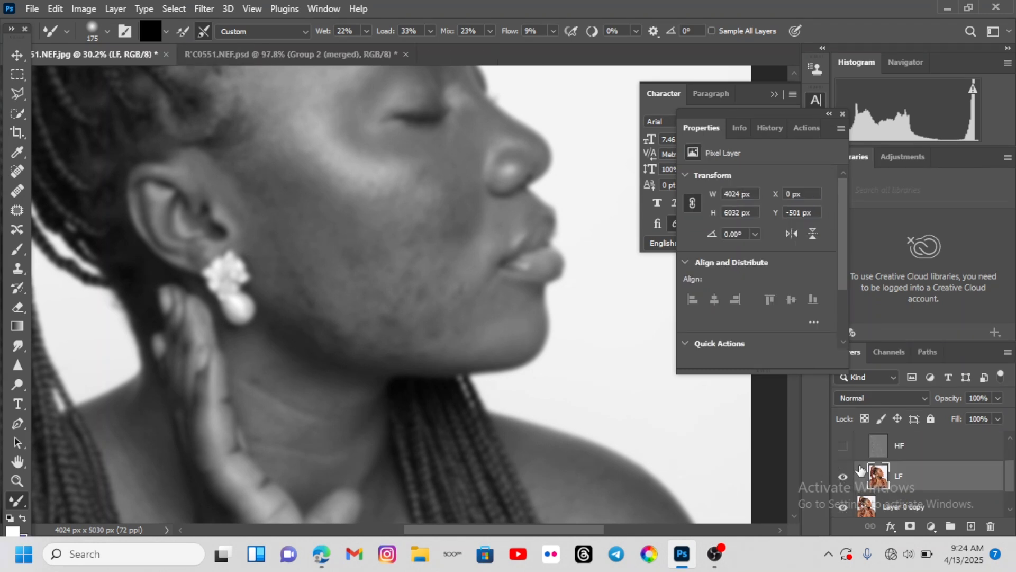
Examine the uneven light and dark patches along the cheek and jaw in the black-and-white view
scroll(306, 279, "up", 2)
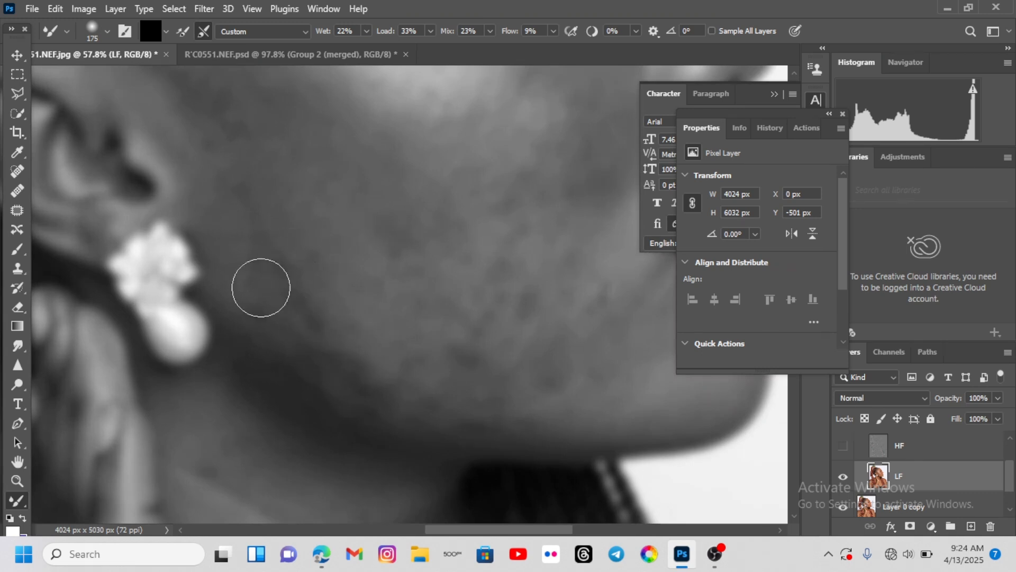
scroll(317, 238, "up", 1)
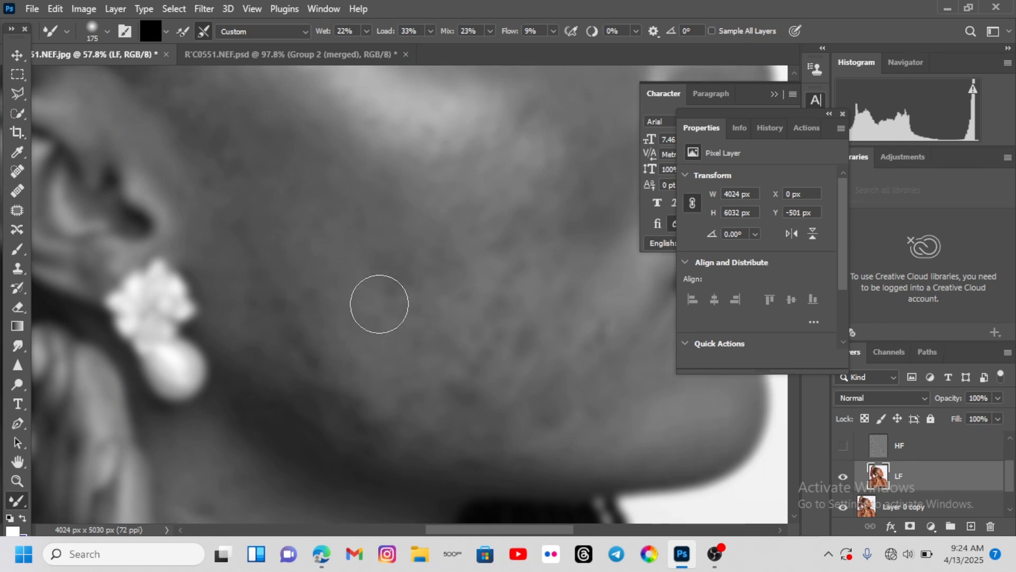
left_click_drag(401, 210, 399, 279)
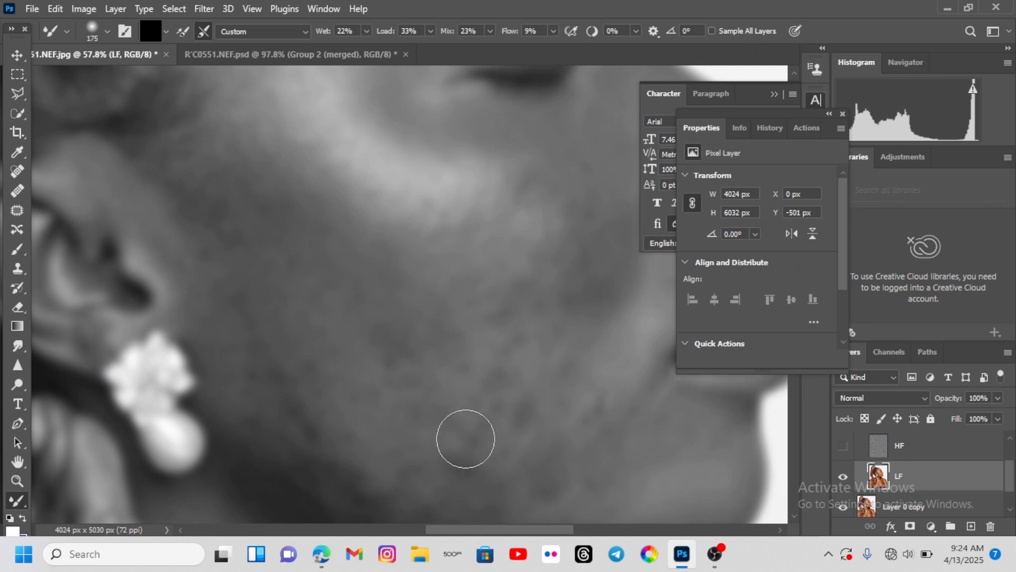
left_click_drag(454, 367, 452, 313)
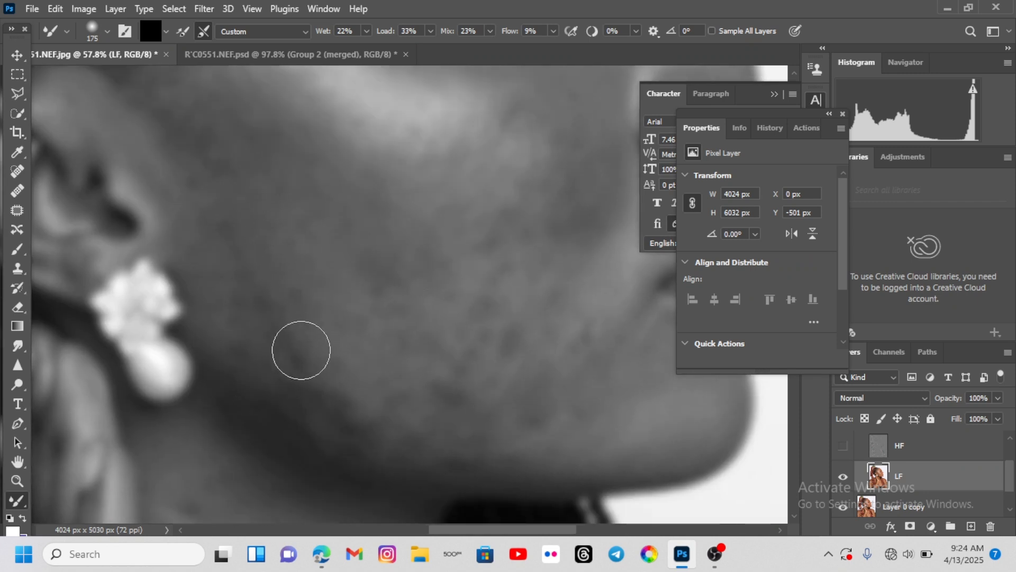
mouse_move(245, 227)
left_mouse_down()
mouse_move(252, 256)
mouse_move(196, 158)
mouse_move(191, 136)
mouse_move(199, 139)
left_mouse_up()
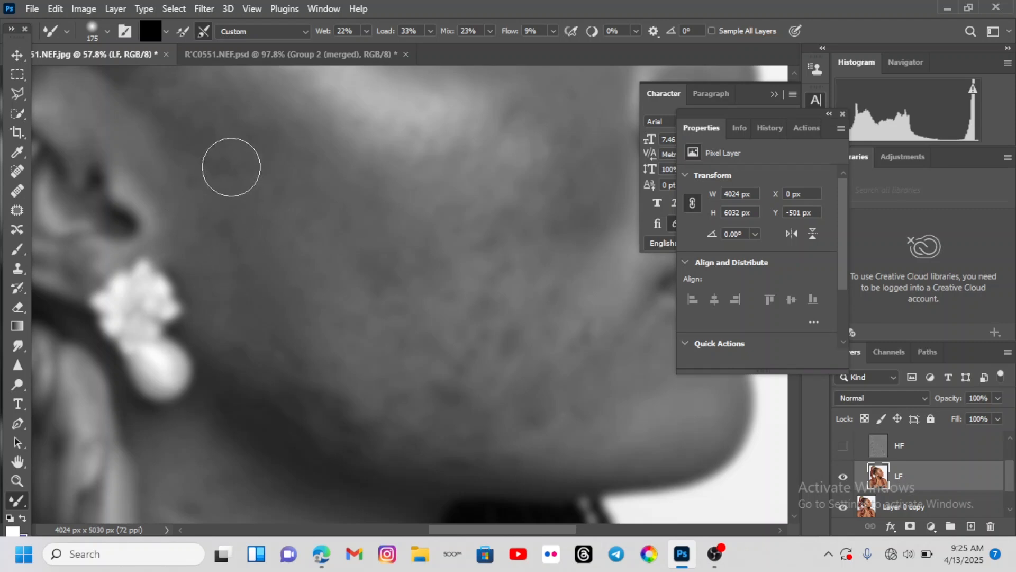
Sample and blend the uneven skin tones on the cheek beside the ear with the Mixer Brush on the LF layer
left_click(216, 190, "alt")
left_click_drag(255, 208, 256, 243)
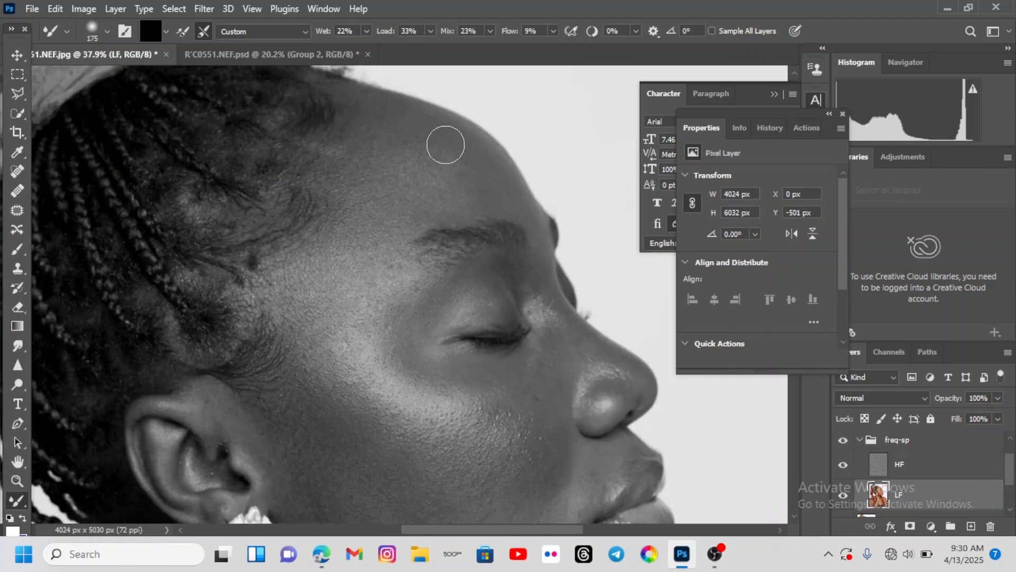
scroll(445, 145, "down", 5)
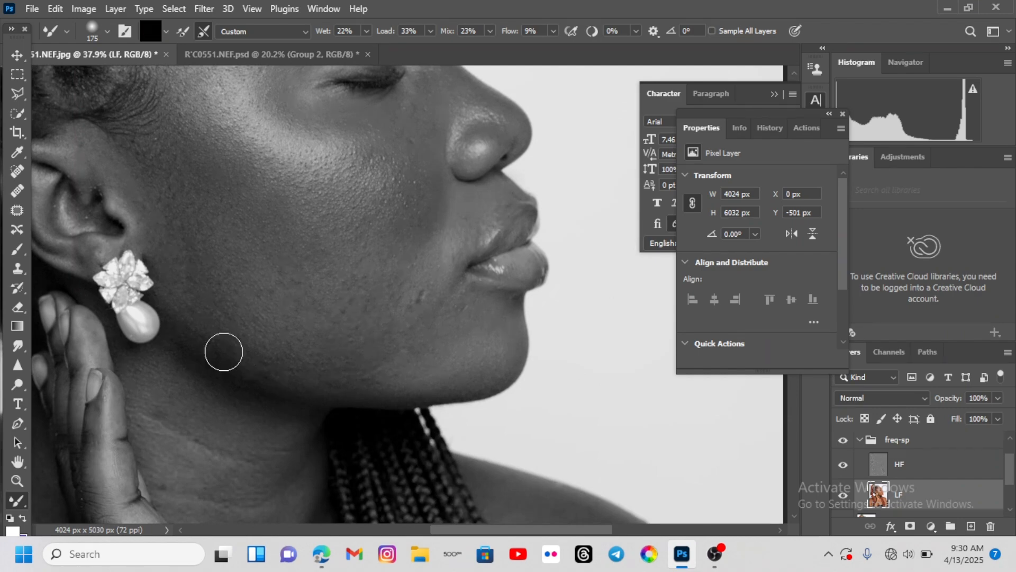
scroll(223, 350, "down", 10)
scroll(431, 304, "down", 5)
Enlarge the Mixer Brush to 300 px and smooth the skin tones across the shoulders, arm and chest
key("bracketright")
key("bracketright")
key("bracketright")
scroll(446, 275, "right", 8)
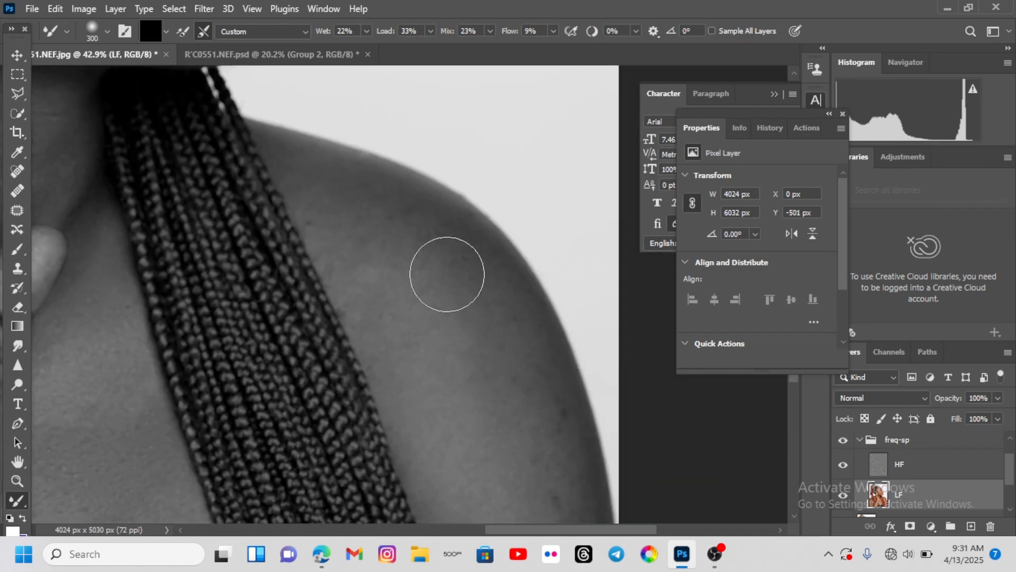
scroll(479, 109, "down", 5)
scroll(515, 280, "left", 10)
left_click_drag(515, 174, 497, 339)
left_click_drag(296, 328, 535, 307)
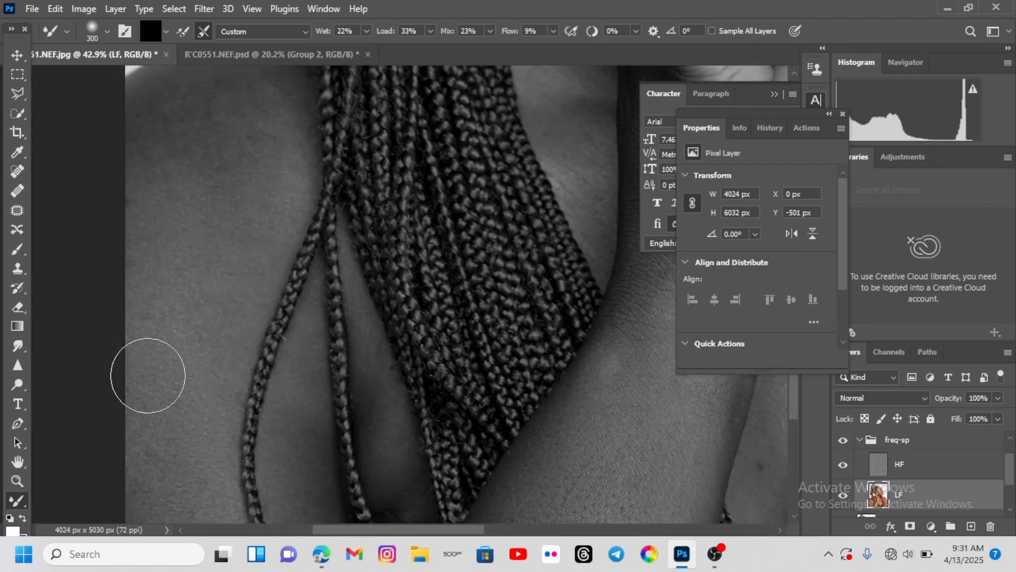
left_click_drag(297, 142, 307, 350)
scroll(458, 225, "down", 5)
left_click_drag(459, 225, 452, 185)
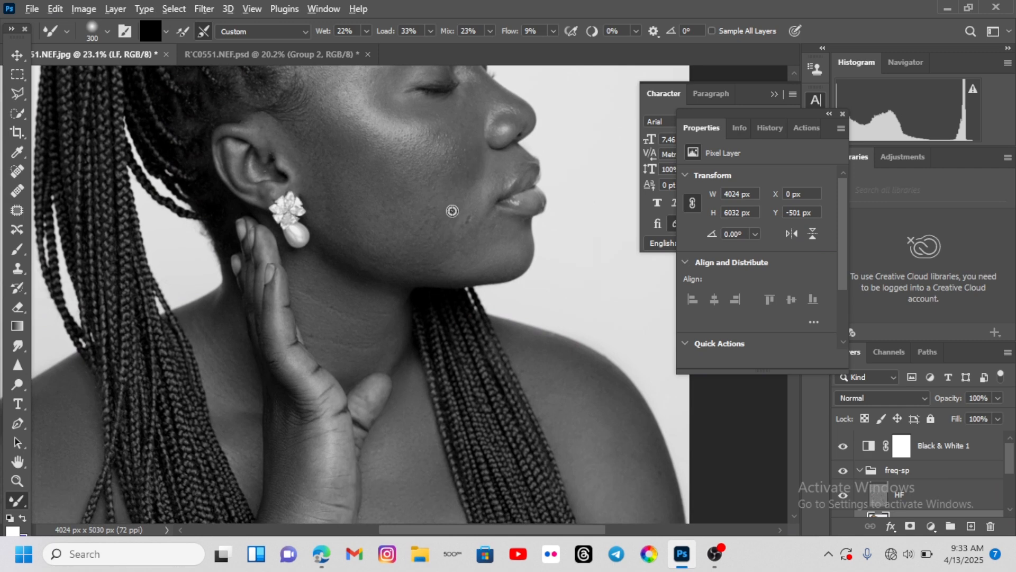
Hide the Black & White 1 adjustment layer and review the smoothed skin of the face and body in colour
scroll(451, 212, "down", 4)
scroll(396, 471, "up", 3)
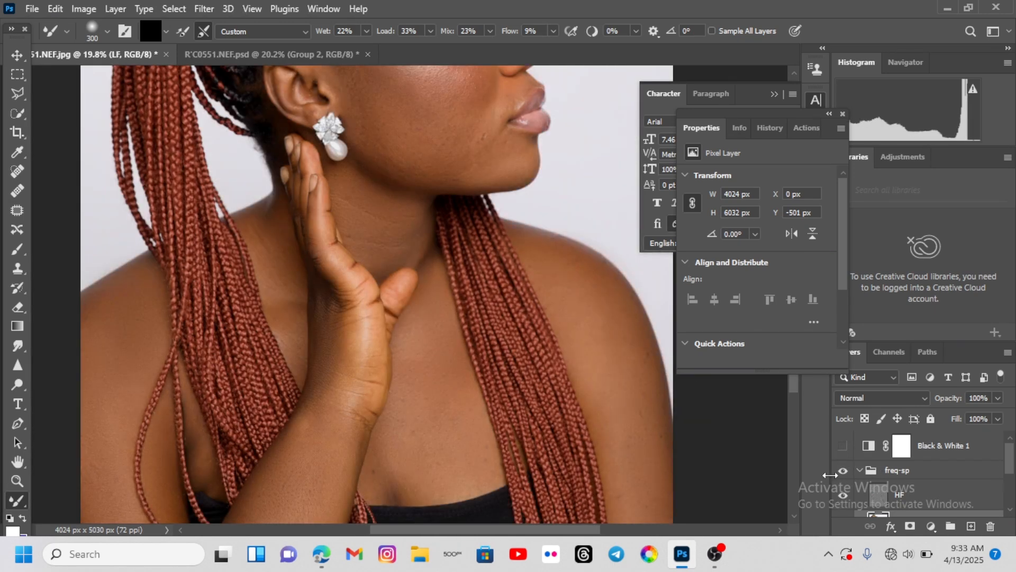
left_click_drag(447, 138, 479, 315)
scroll(451, 165, "up", 1)
scroll(452, 238, "up", 3)
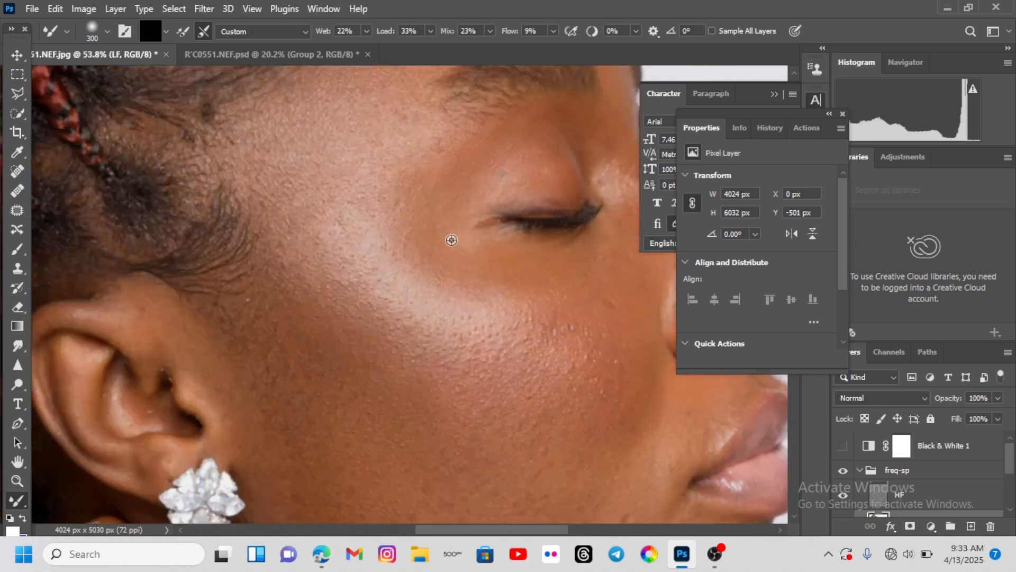
scroll(444, 266, "down", 4)
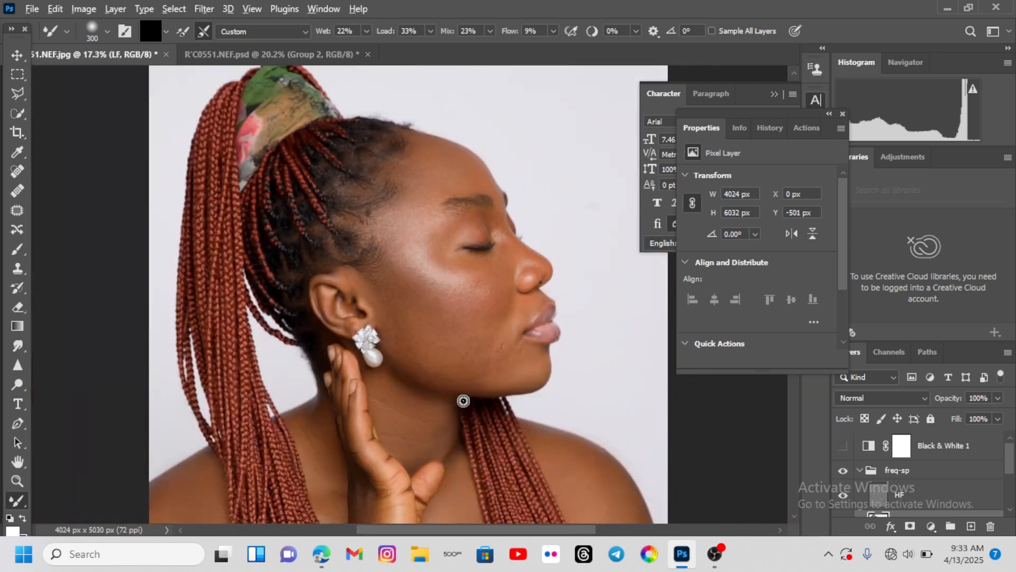
scroll(462, 401, "down", 1)
left_click_drag(497, 385, 509, 325)
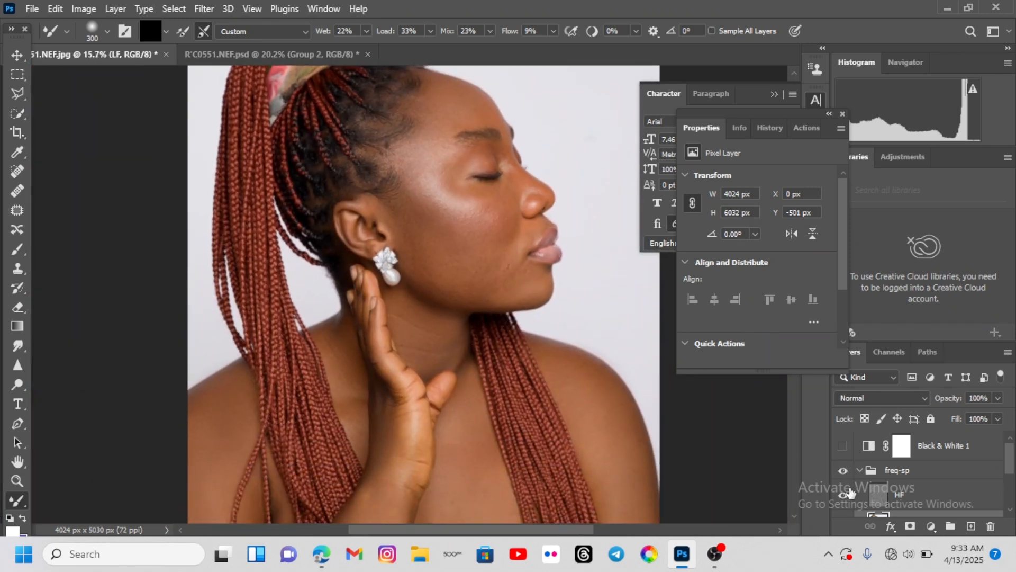
Toggle the freq-sp group's visibility to compare the skin before and after, on the whole portrait and close up on the cheek
left_click(843, 470)
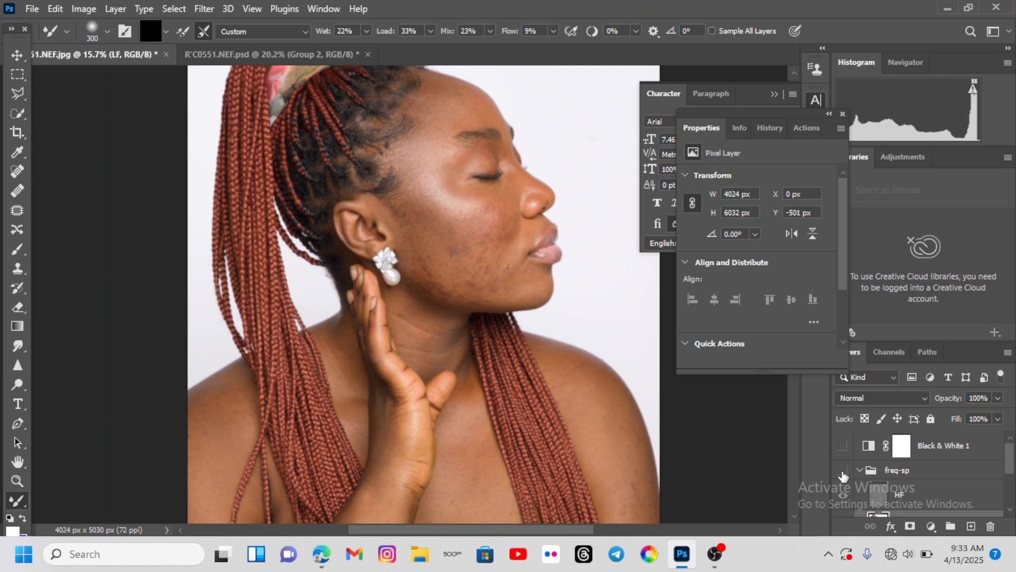
left_click(843, 471)
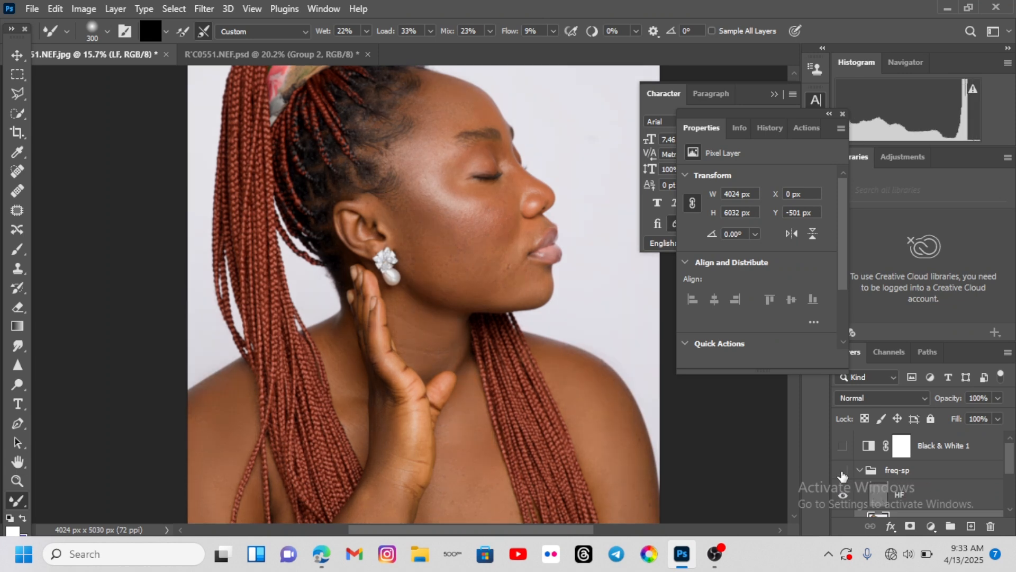
left_click(843, 471)
left_click(841, 471)
scroll(460, 179, "up", 6)
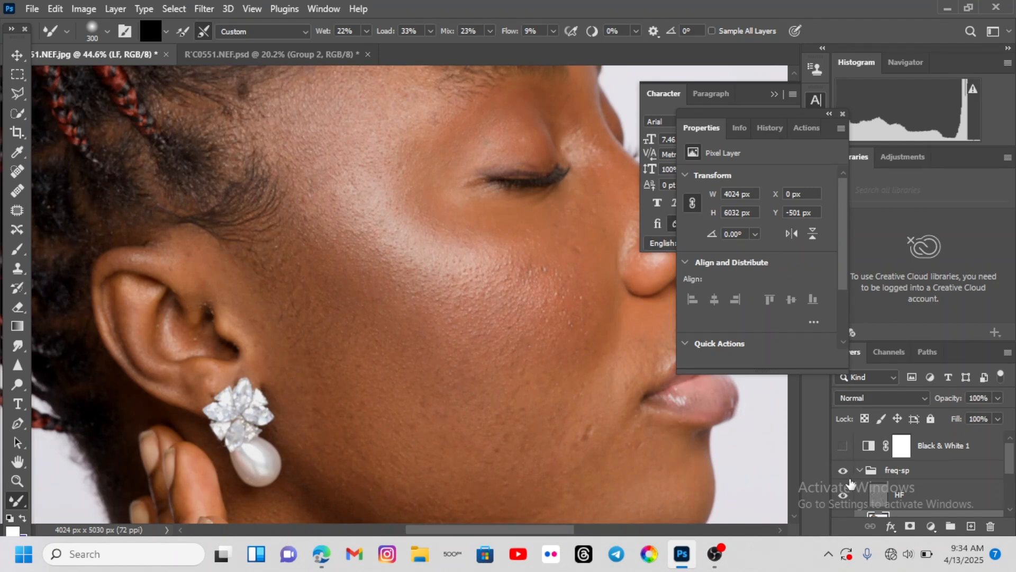
left_click(844, 471)
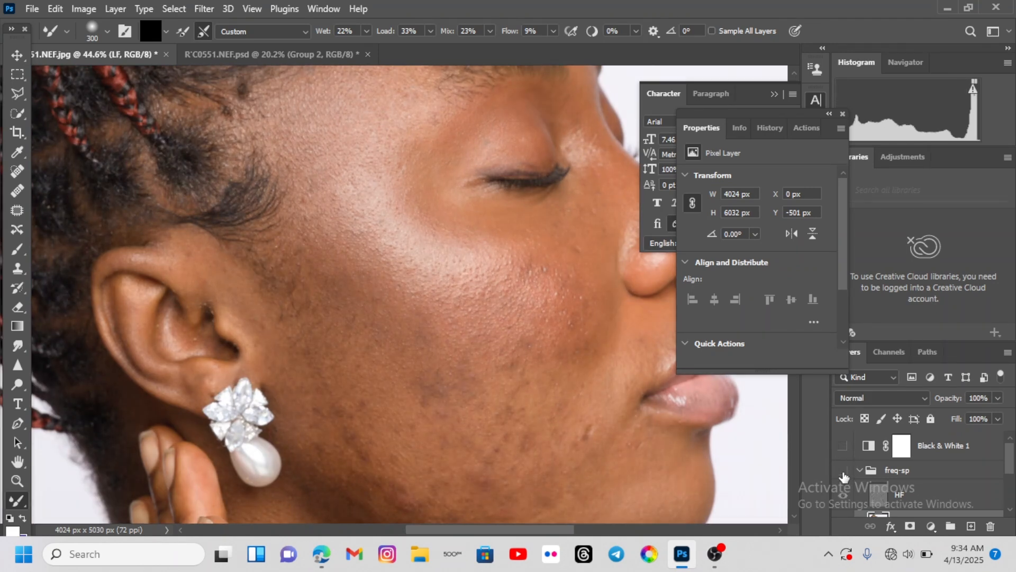
left_click(843, 471)
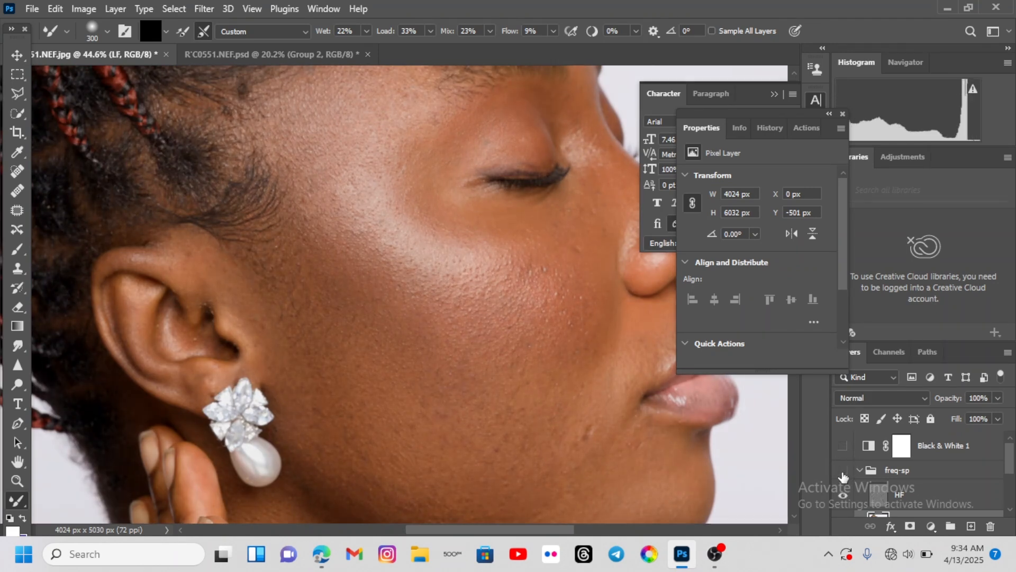
left_click(843, 471)
left_click(843, 471)
scroll(424, 307, "down", 5)
left_click_drag(520, 429, 465, 233)
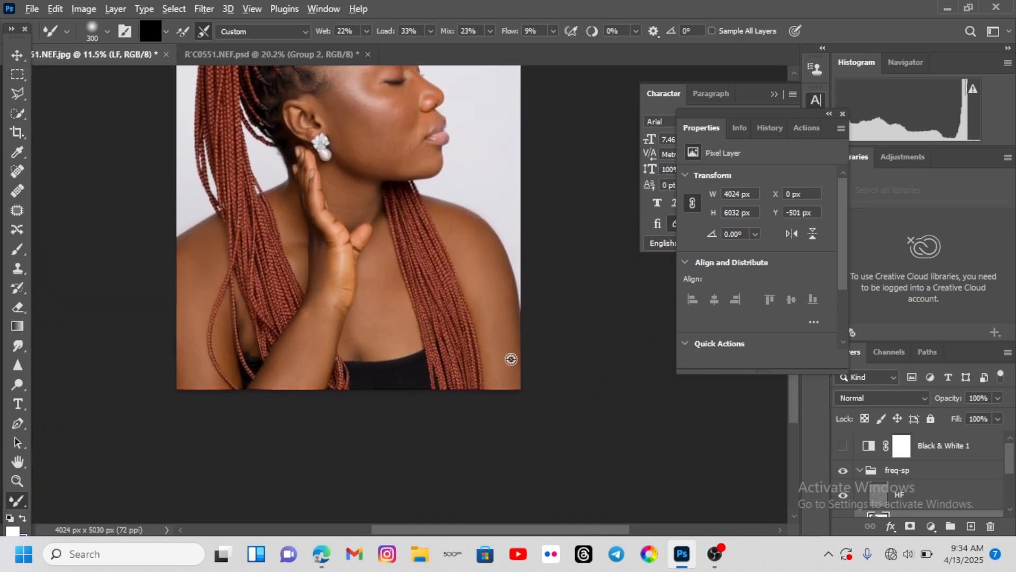
Make the HF layer active and patch a small blemish on the shoulder behind the raised arm with the Patch tool
scroll(508, 355, "up", 5)
left_click_drag(523, 190, 601, 471)
left_click_drag(282, 156, 597, 277)
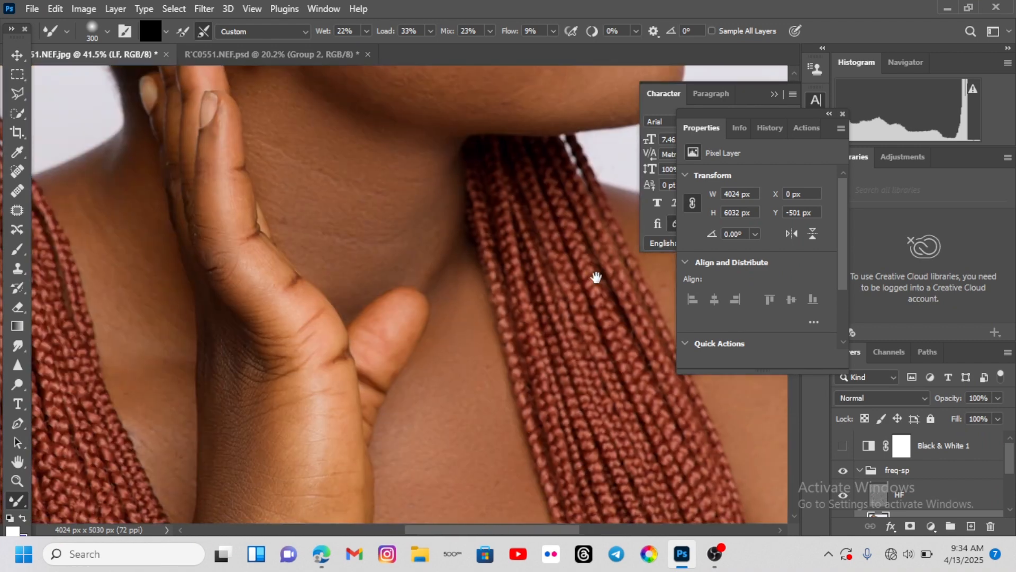
left_click_drag(301, 283, 348, 143)
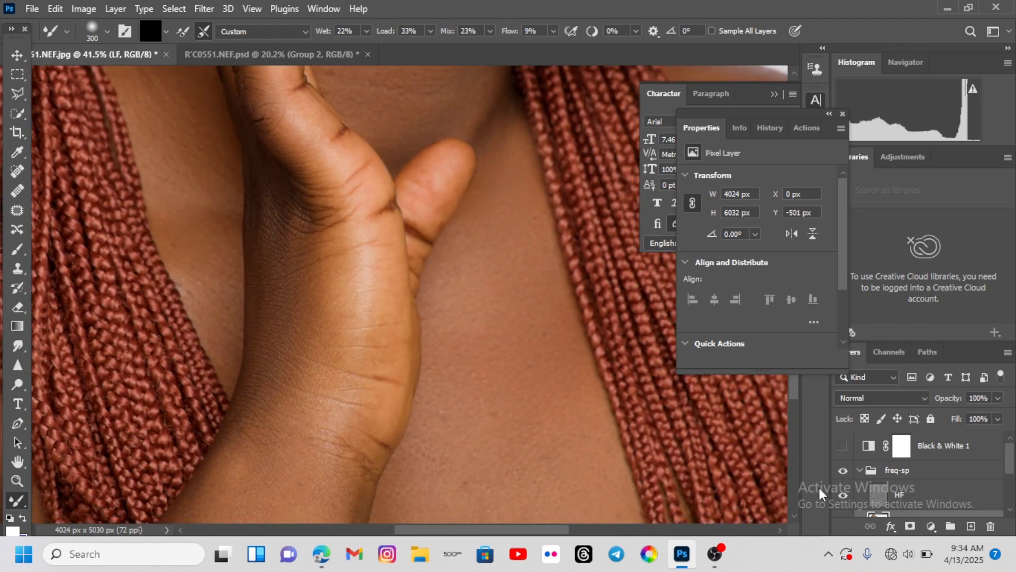
scroll(911, 455, "down", 2)
left_click(910, 438)
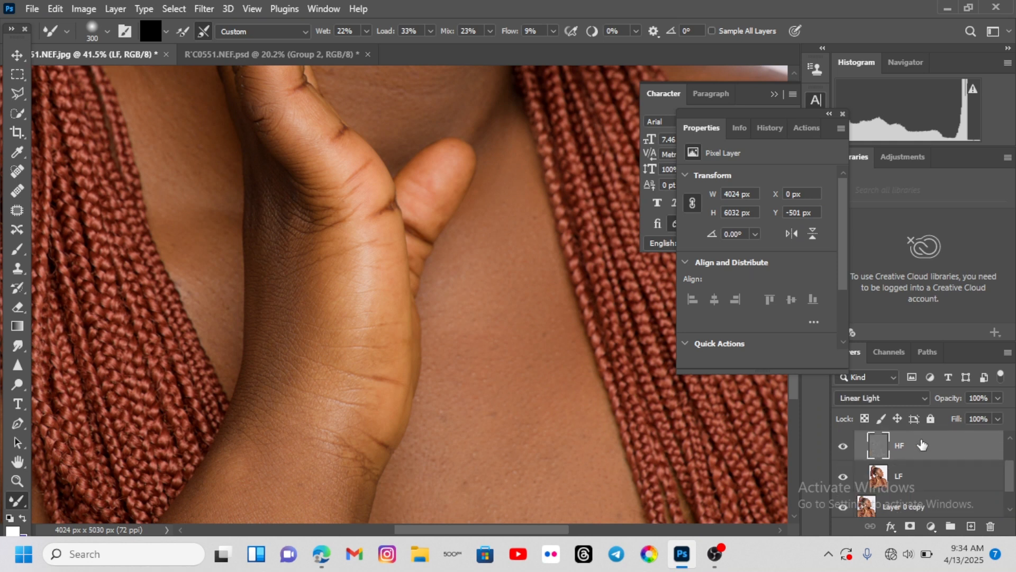
left_click(18, 210)
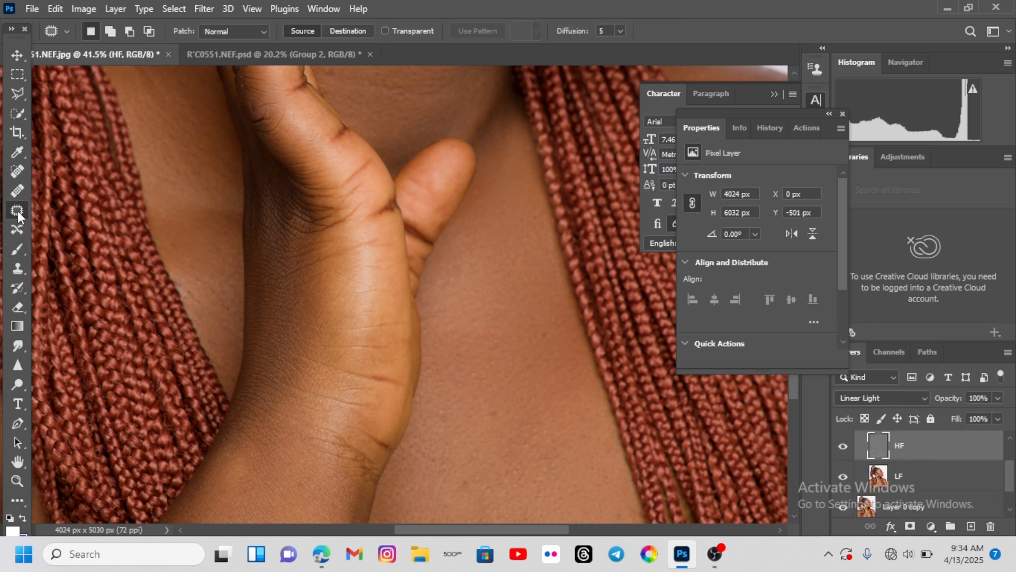
left_click_drag(142, 304, 440, 301)
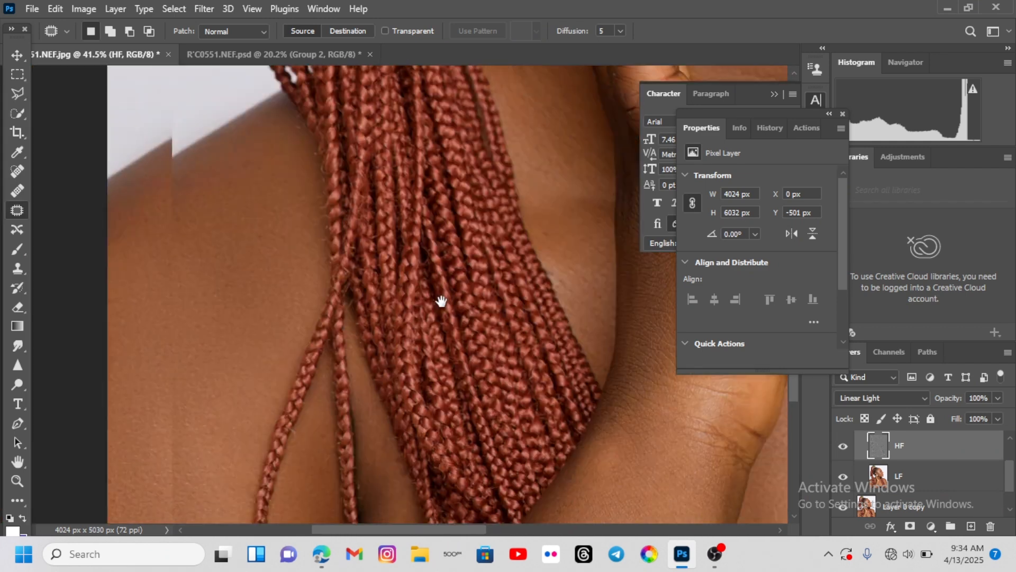
left_click_drag(307, 297, 213, 286)
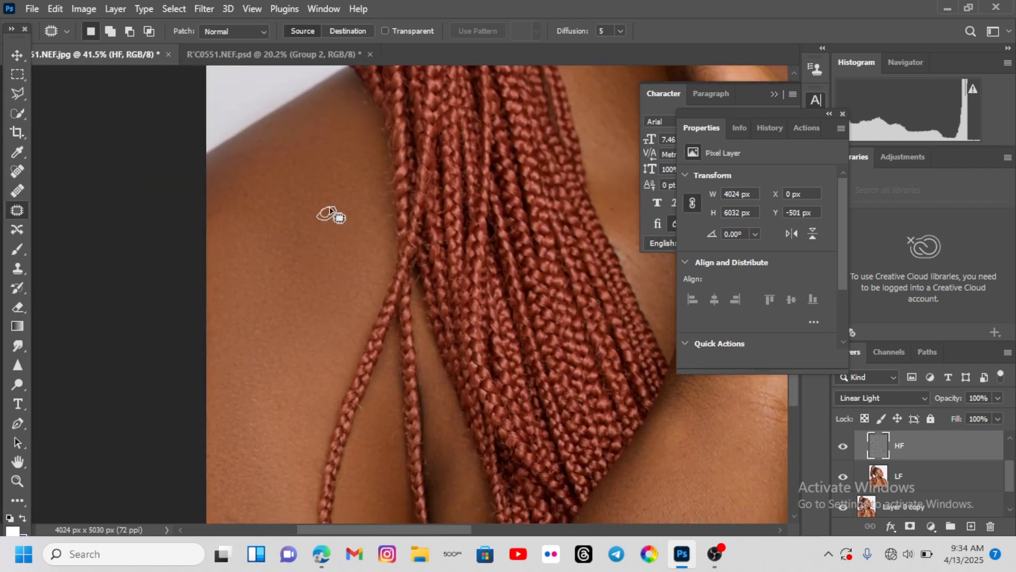
left_click_drag(330, 211, 330, 216)
key("ctrl+d")
Patch the small marks and dark spots on the chest between the wrist and the braids
left_click_drag(445, 243, 267, 281)
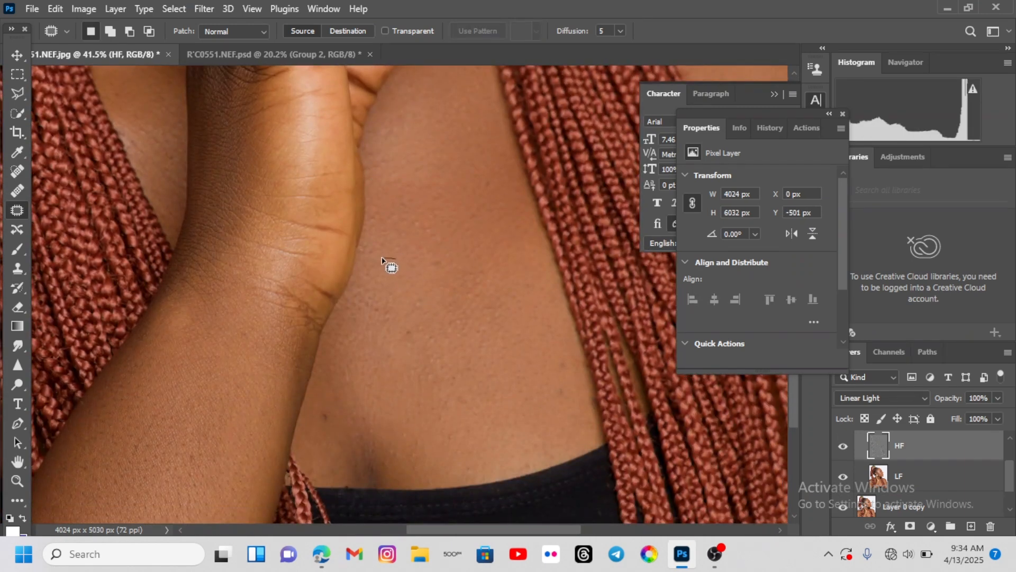
mouse_move(396, 259)
left_mouse_down()
mouse_move(443, 267)
mouse_move(443, 295)
mouse_move(438, 322)
mouse_move(391, 356)
left_mouse_up()
key("ctrl+d")
key("ctrl+d")
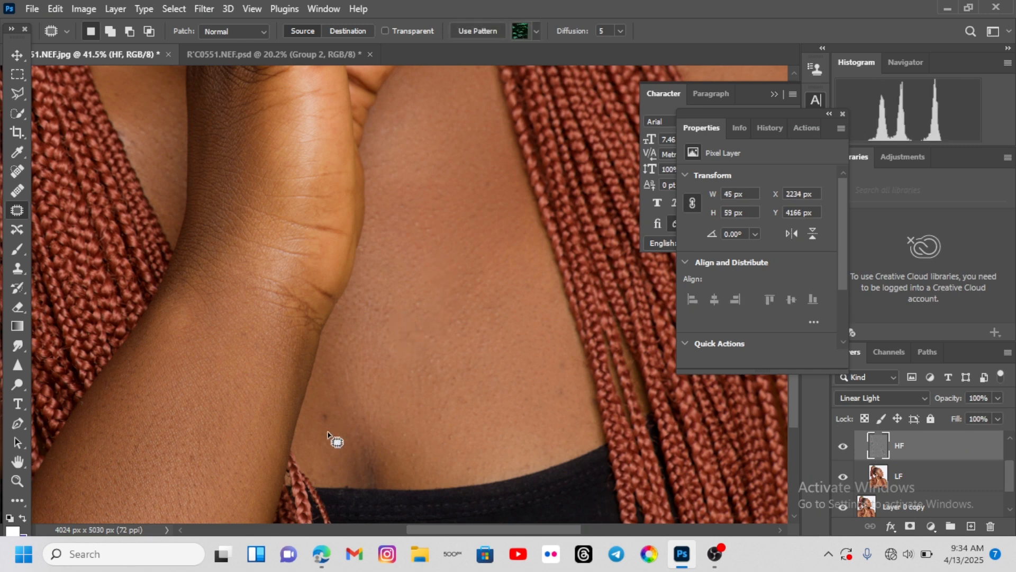
key("ctrl+d")
mouse_move(326, 410)
left_mouse_down()
mouse_move(319, 418)
mouse_move(326, 411)
left_mouse_up()
left_click_drag(323, 418, 334, 406)
key("ctrl+d")
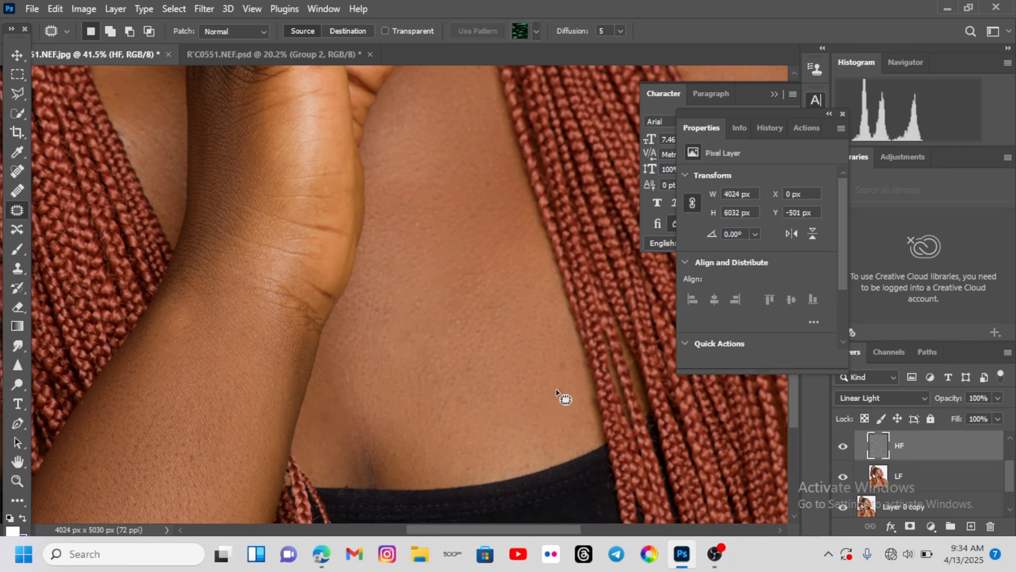
mouse_move(562, 363)
left_mouse_down()
mouse_move(560, 401)
mouse_move(531, 295)
mouse_move(520, 301)
left_mouse_up()
key("ctrl+d")
key("ctrl+d")
Patch two skin spots on the upper arm just beside the front braids
key("space")
left_click_drag(612, 307, 220, 392)
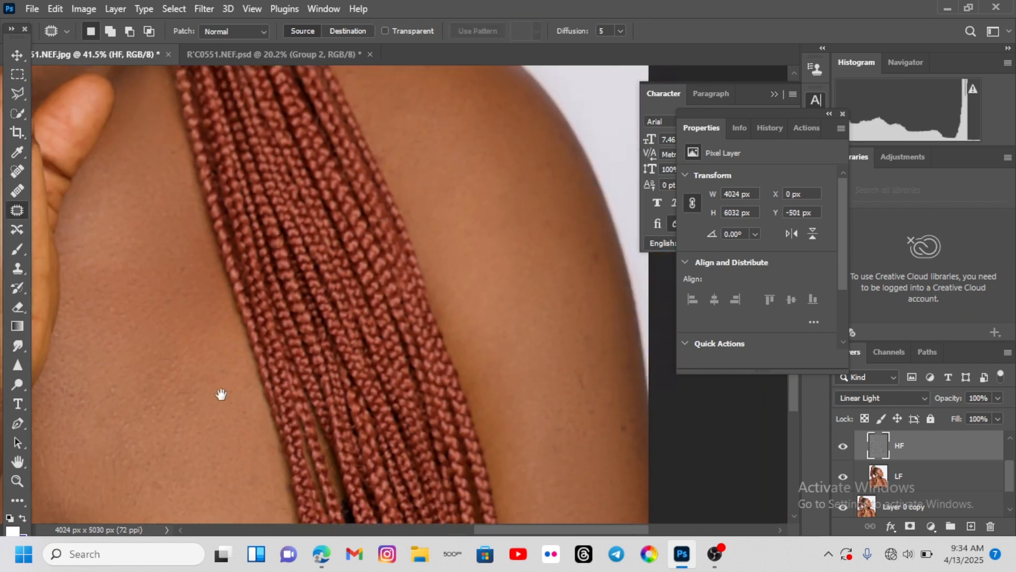
left_click_drag(505, 250, 505, 251)
left_click_drag(508, 260, 520, 319)
key("ctrl+d")
mouse_move(535, 353)
left_mouse_down()
mouse_move(546, 368)
mouse_move(536, 353)
left_mouse_up()
mouse_move(534, 370)
left_mouse_down()
mouse_move(527, 340)
mouse_move(481, 349)
mouse_move(497, 326)
mouse_move(493, 297)
left_mouse_up()
key("ctrl+d")
key("ctrl+d")
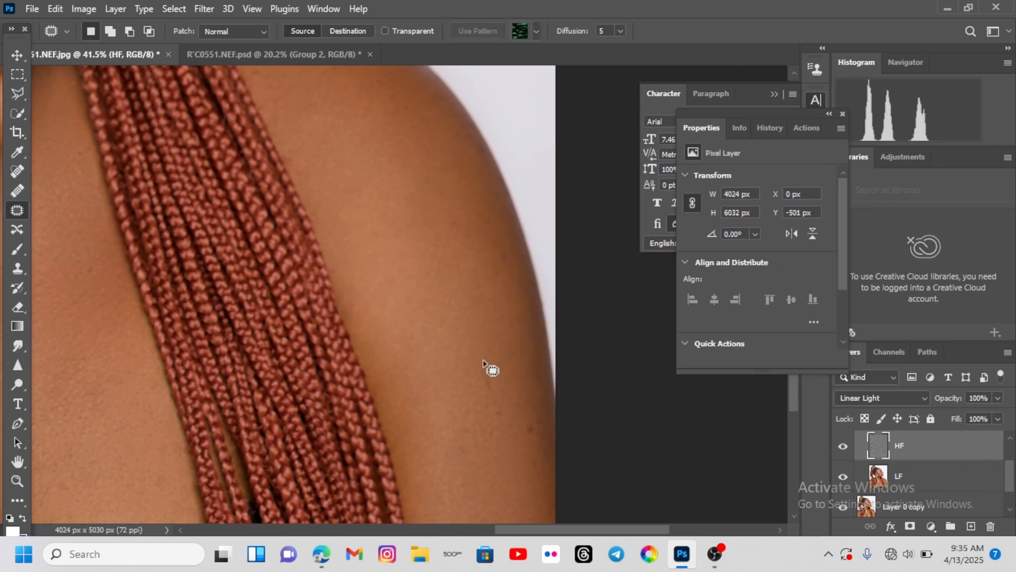
Patch the remaining dark spots farther down the upper arm, near its outer edge
left_click_drag(490, 362, 484, 361)
left_click_drag(486, 374, 495, 349)
key("ctrl+d")
mouse_move(501, 399)
left_mouse_down()
mouse_move(487, 419)
mouse_move(502, 386)
mouse_move(529, 416)
mouse_move(540, 412)
left_mouse_up()
key("ctrl+d")
left_click_drag(529, 431, 526, 376)
key("ctrl+d")
Patch two blemishes on top of the front shoulder, below the chin
left_click_drag(452, 210, 540, 492)
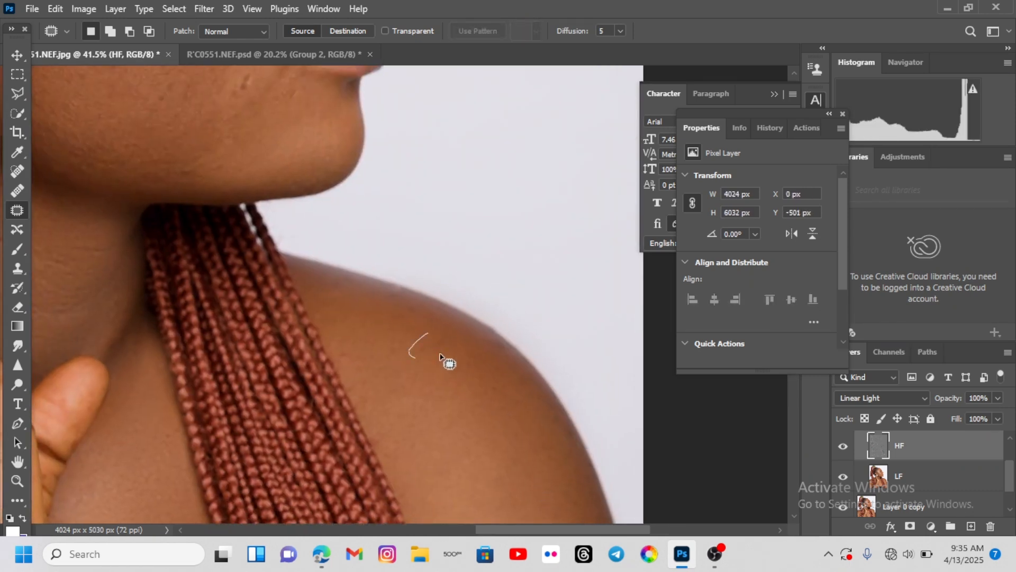
mouse_move(440, 353)
left_mouse_down()
mouse_move(432, 339)
mouse_move(456, 362)
left_mouse_up()
key("ctrl+d")
left_click_drag(357, 342, 372, 360)
key("ctrl+d")
Patch a textured blemish on the cheek between the ear and the mouth
scroll(267, 269, "down", 5)
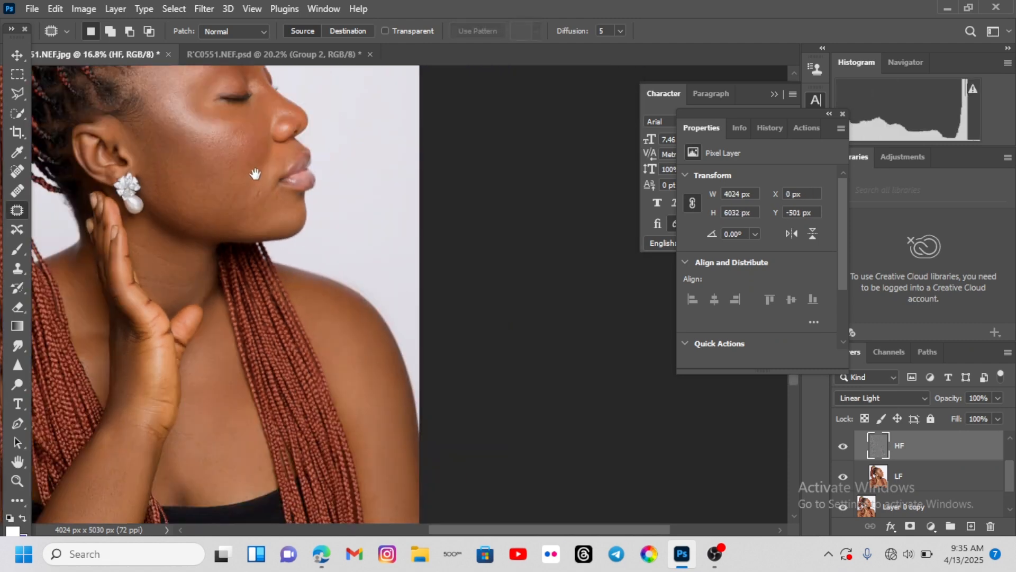
scroll(402, 229, "up", 6)
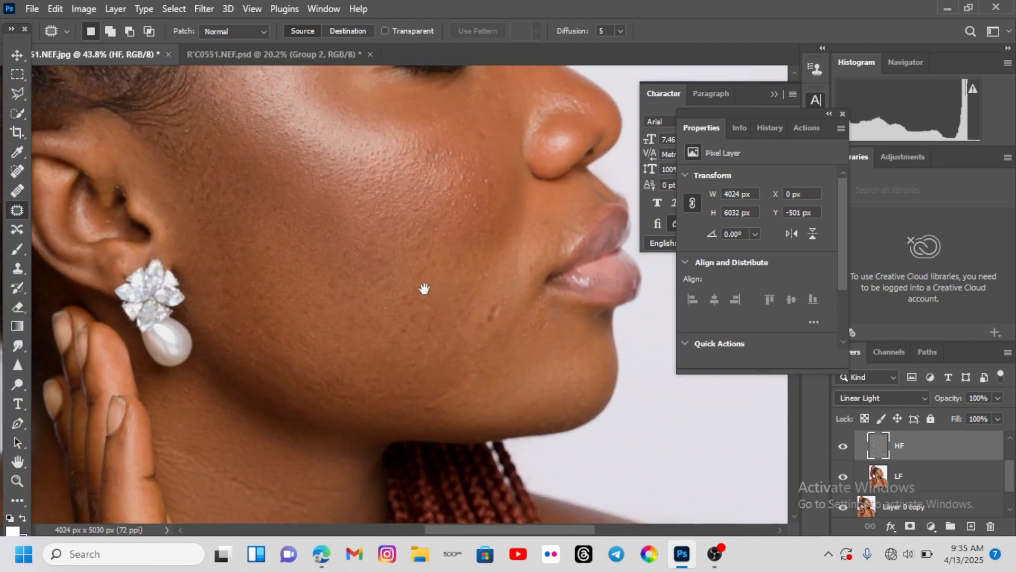
scroll(353, 291, "up", 3)
mouse_move(362, 283)
left_mouse_down()
mouse_move(351, 286)
mouse_move(360, 285)
left_mouse_up()
mouse_move(354, 288)
left_mouse_down()
mouse_move(355, 263)
mouse_move(479, 426)
left_mouse_up()
key("ctrl+d")
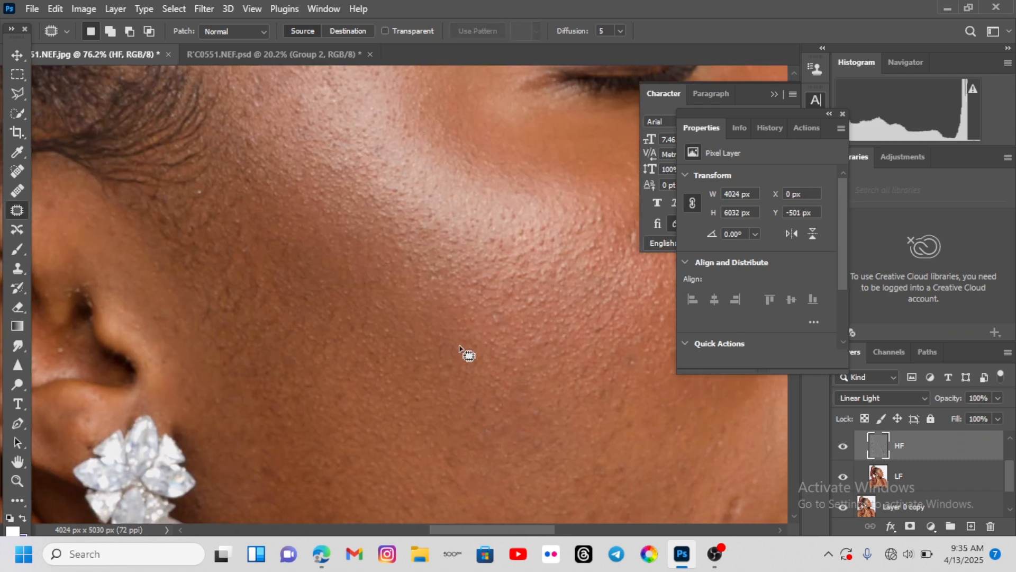
Toggle the freq-sp group's visibility to compare the face before and after, and examine the skin around the eye and forehead
scroll(465, 352, "down", 8)
scroll(397, 321, "up", 2)
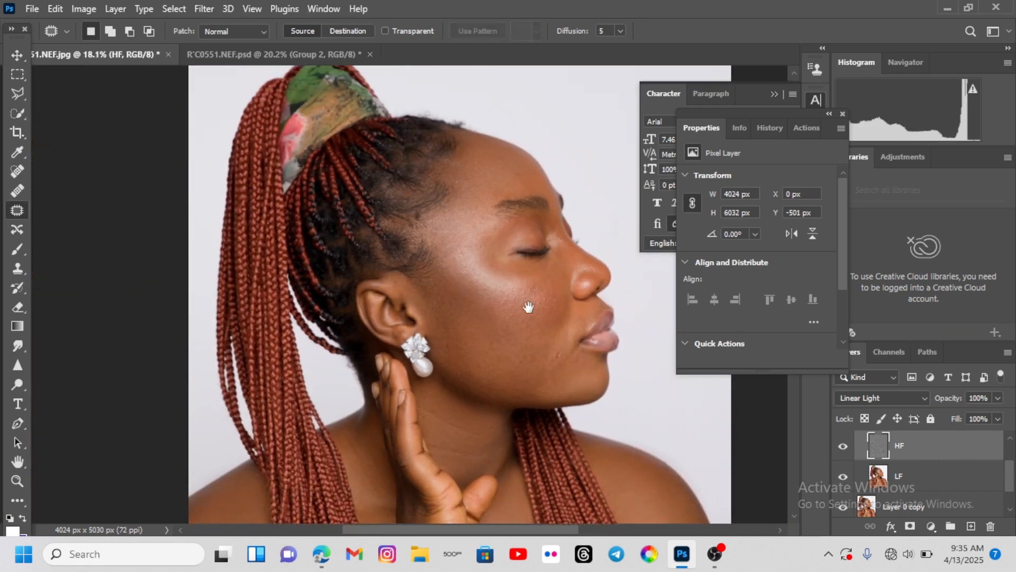
scroll(842, 475, "up", 2)
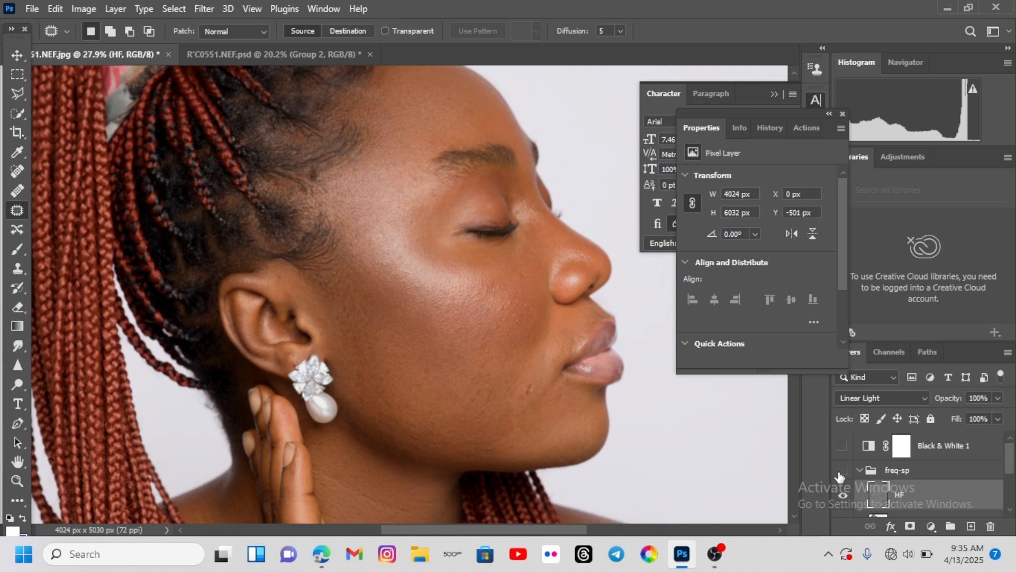
left_click(841, 473)
left_click(841, 472)
scroll(460, 225, "up", 3)
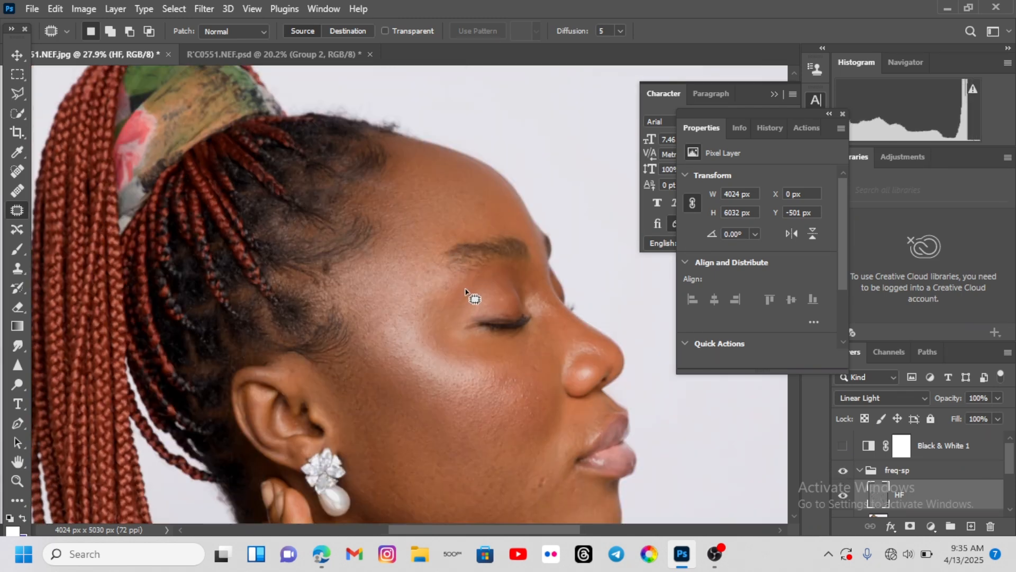
scroll(464, 259, "up", 3)
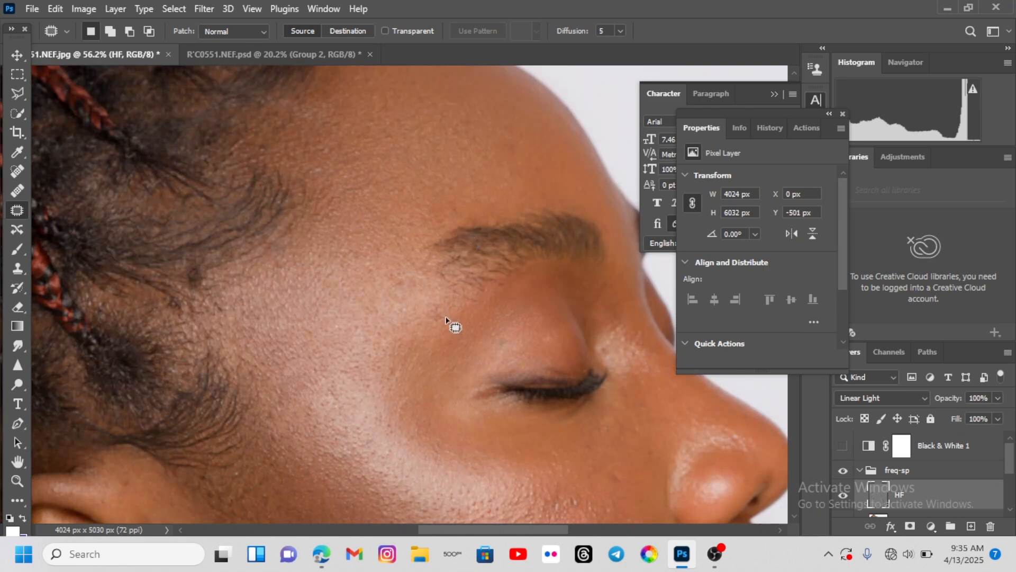
scroll(446, 318, "down", 3)
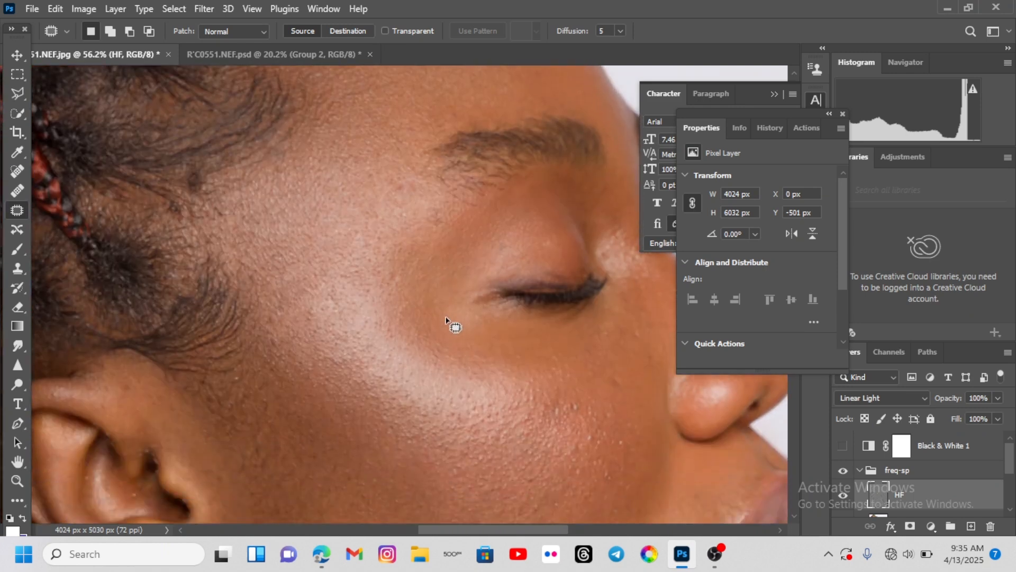
Examine the retouched skin on the cheek, around the ear and at the temple, both close up and in the whole face
scroll(445, 312, "down", 4)
left_click_drag(459, 378, 460, 275)
scroll(459, 276, "up", 5)
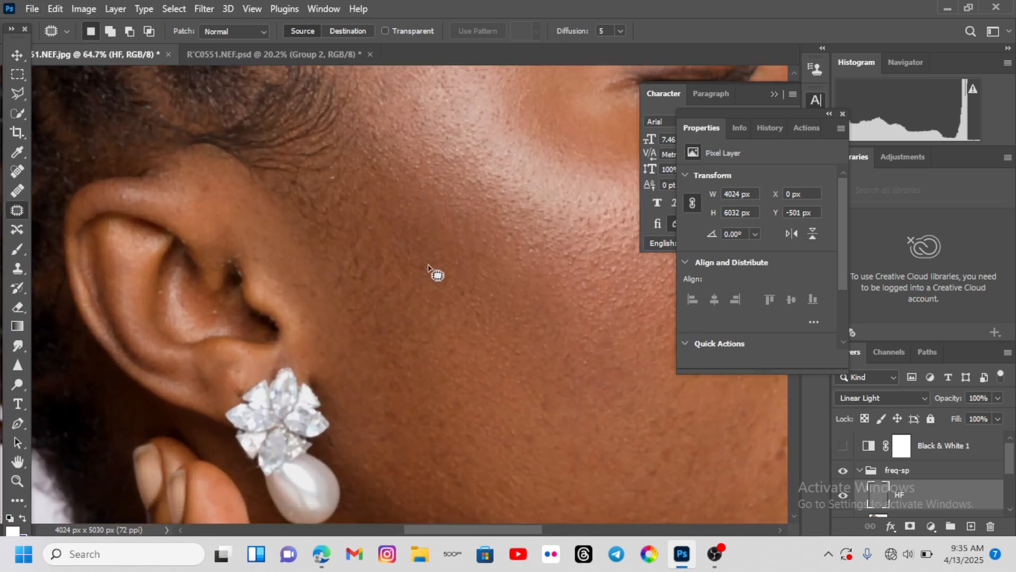
scroll(427, 268, "up", 5)
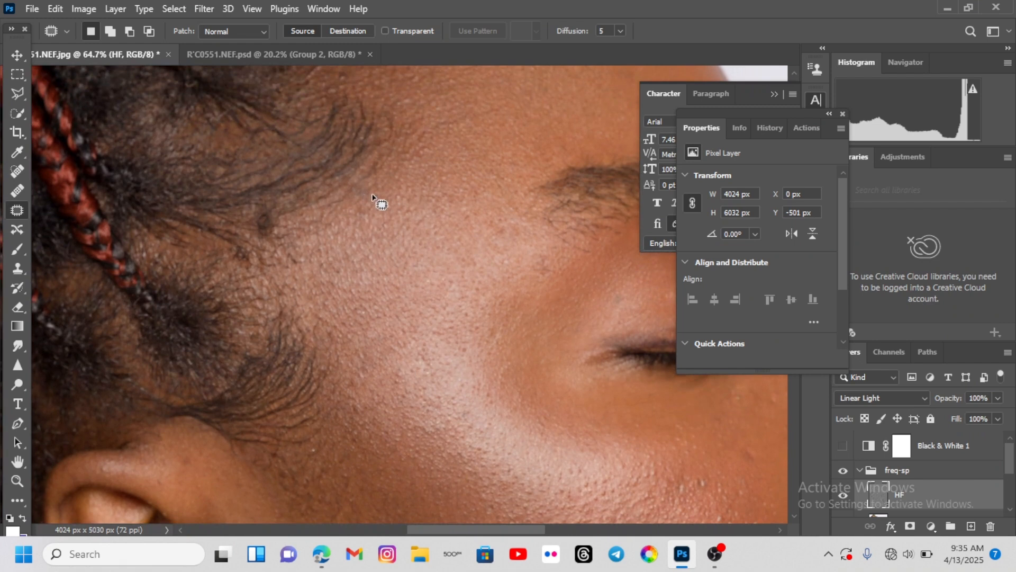
scroll(389, 196, "down", 7)
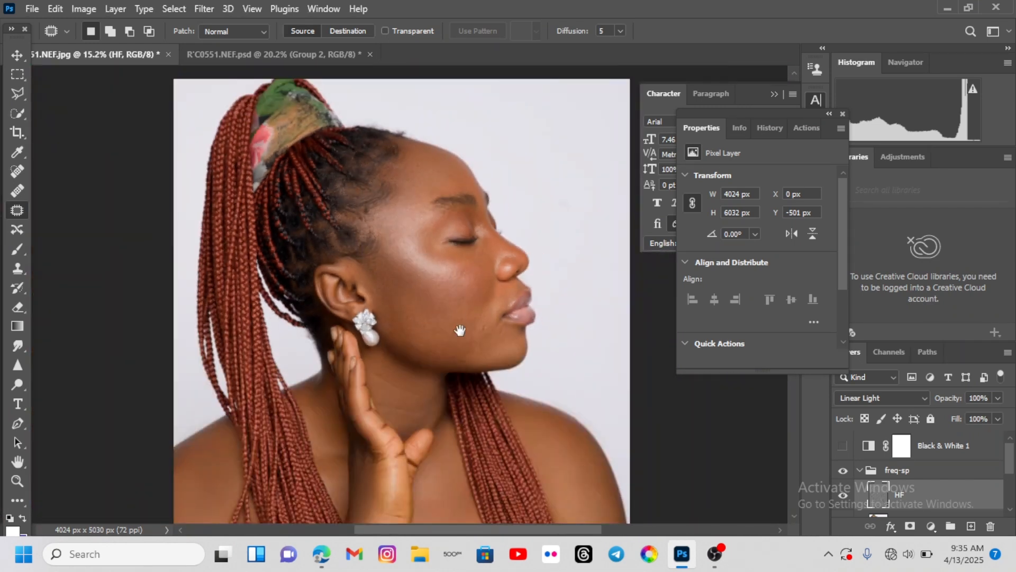
left_click_drag(459, 330, 443, 287)
scroll(415, 257, "up", 4)
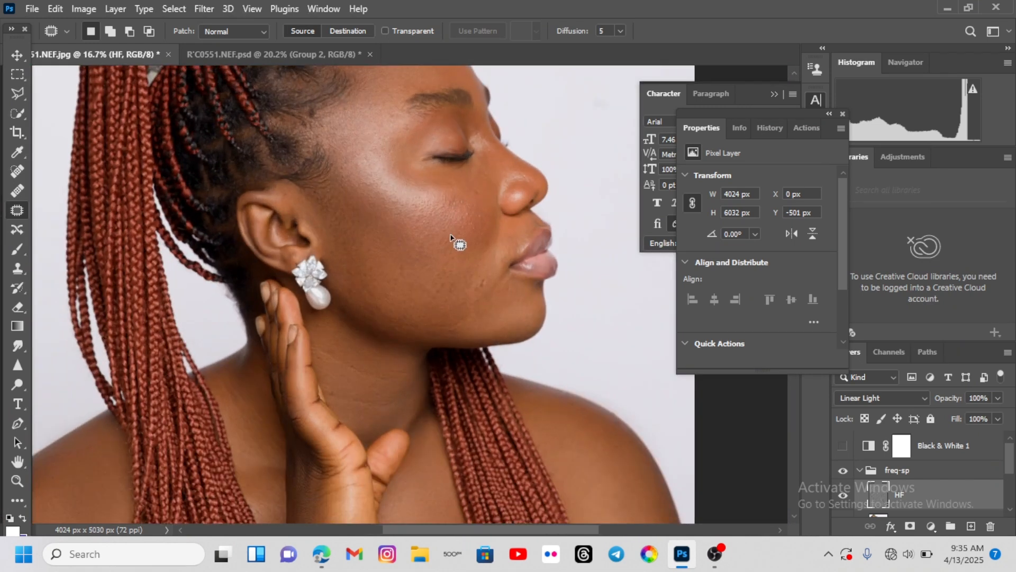
scroll(467, 197, "up", 3)
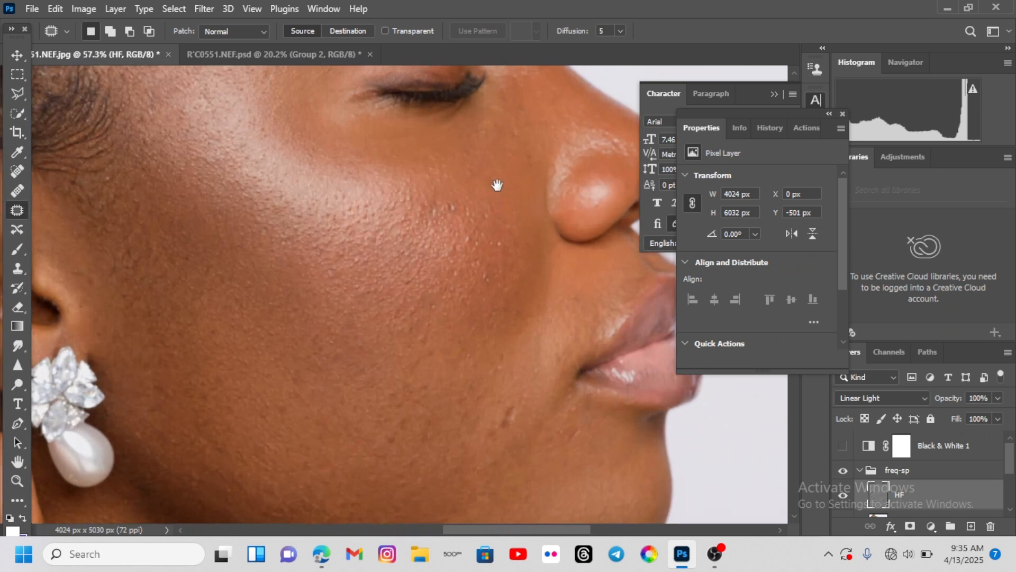
Clear any active selection and examine the skin on the forehead, around the eyebrow and along the hairline
mouse_move(497, 179)
left_mouse_down()
mouse_move(487, 251)
mouse_move(512, 227)
mouse_move(480, 243)
mouse_move(486, 233)
mouse_move(525, 409)
mouse_move(549, 408)
left_mouse_up()
key("ctrl+d")
key("ctrl+d")
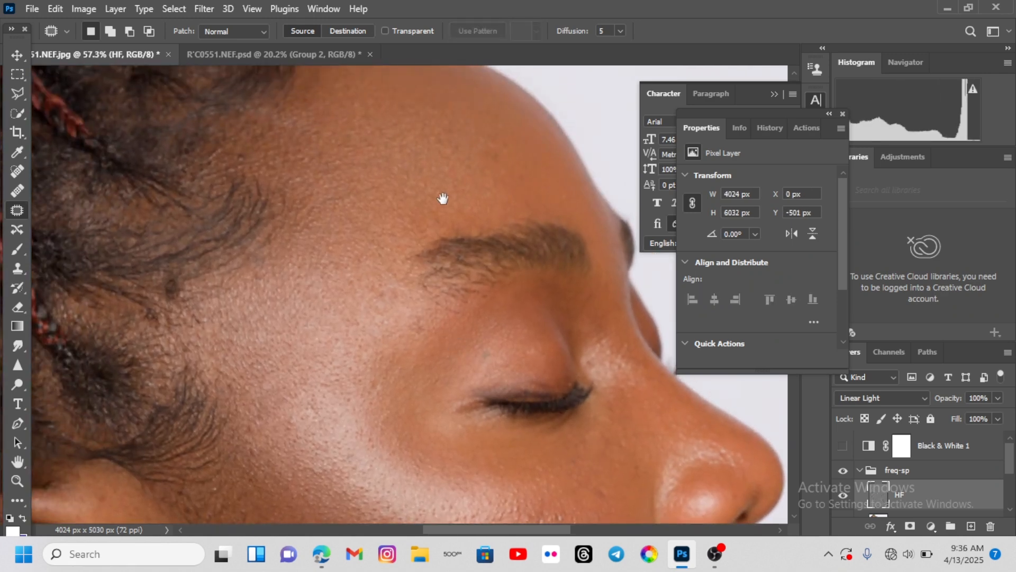
left_click_drag(443, 198, 456, 298)
left_click_drag(271, 238, 379, 186)
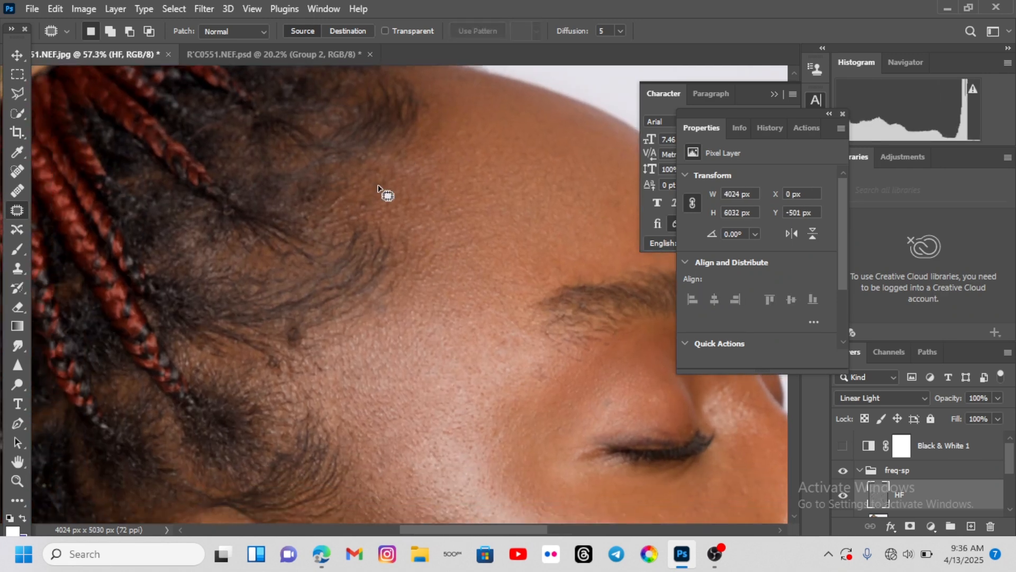
scroll(370, 222, "up", 5)
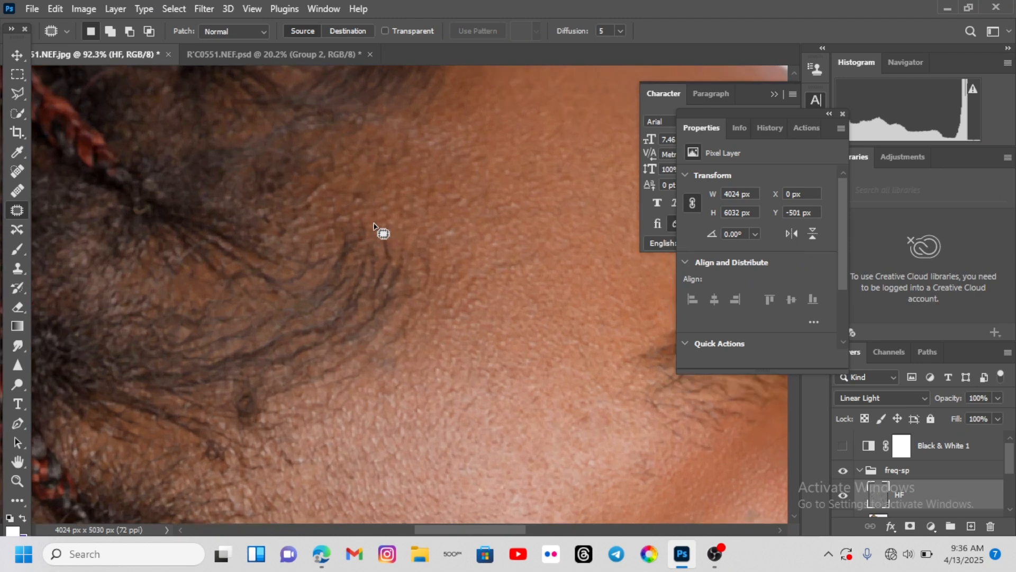
scroll(376, 229, "down", 8)
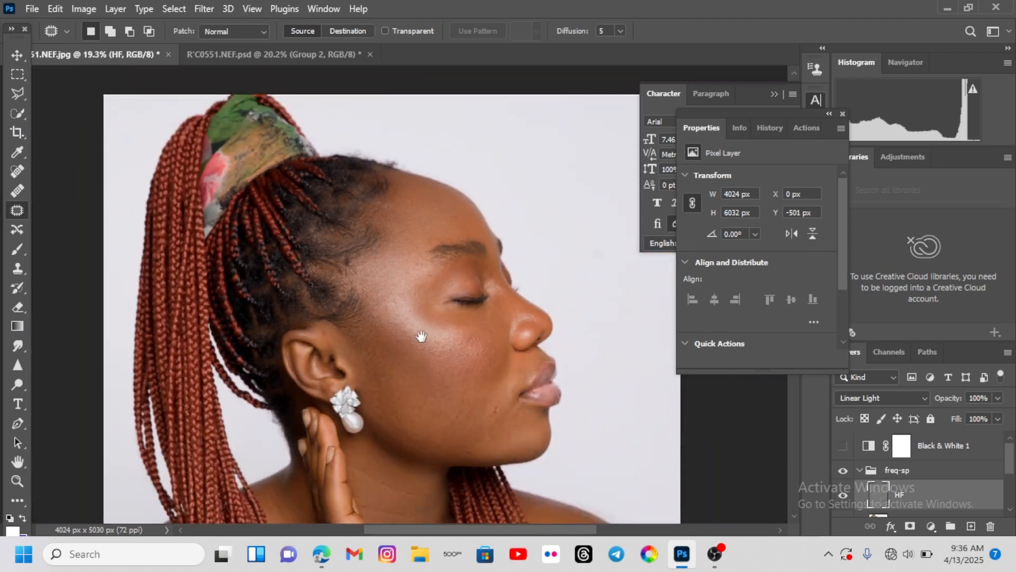
Review the whole portrait, and examine the skin on the hand, wrist, chest, neck and jaw for remaining flaws
left_click_drag(432, 353, 433, 282)
scroll(426, 278, "down", 1)
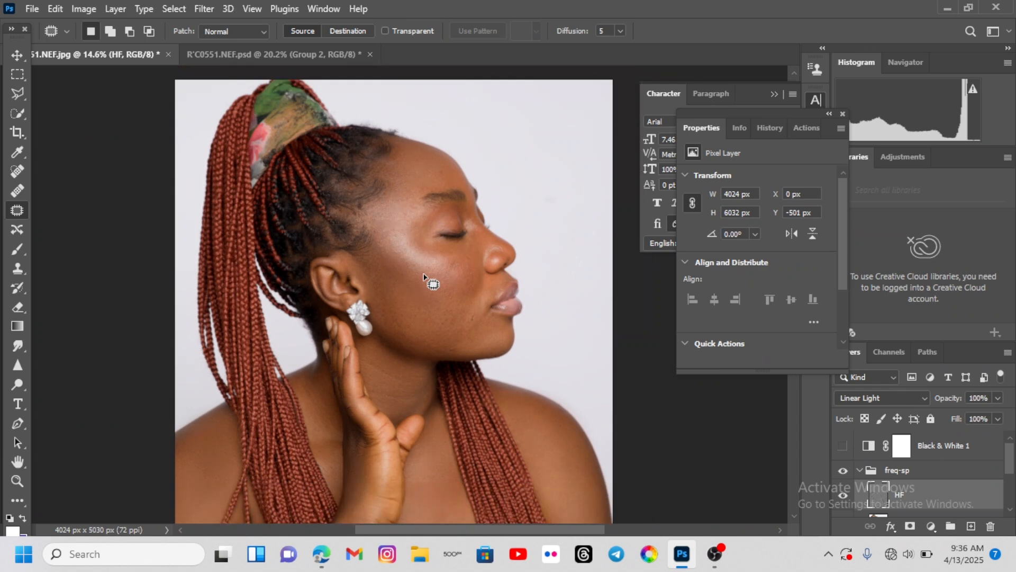
scroll(428, 253, "down", 1)
scroll(458, 439, "down", 2)
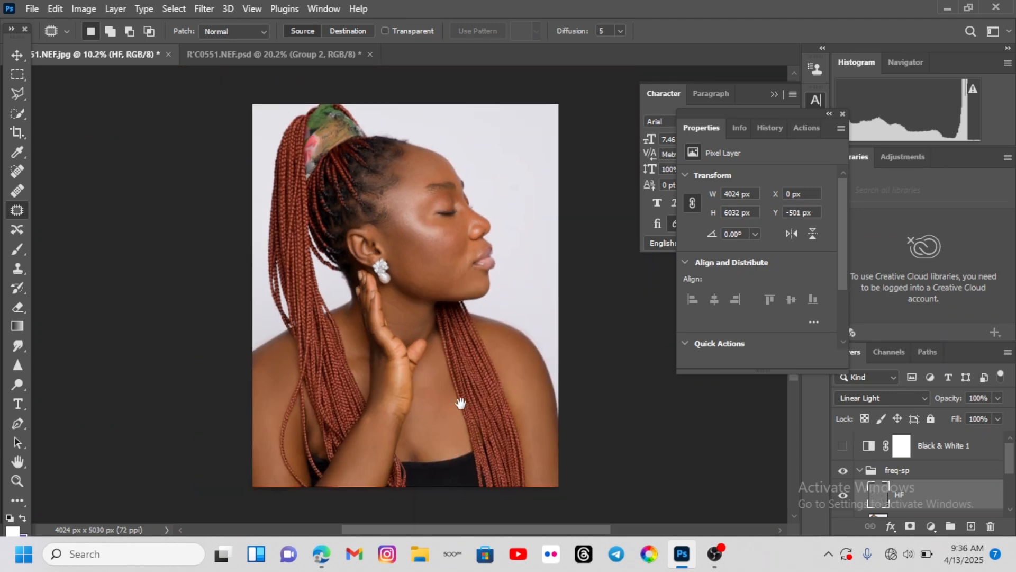
scroll(363, 434, "up", 1)
scroll(370, 426, "up", 1)
scroll(391, 300, "up", 1)
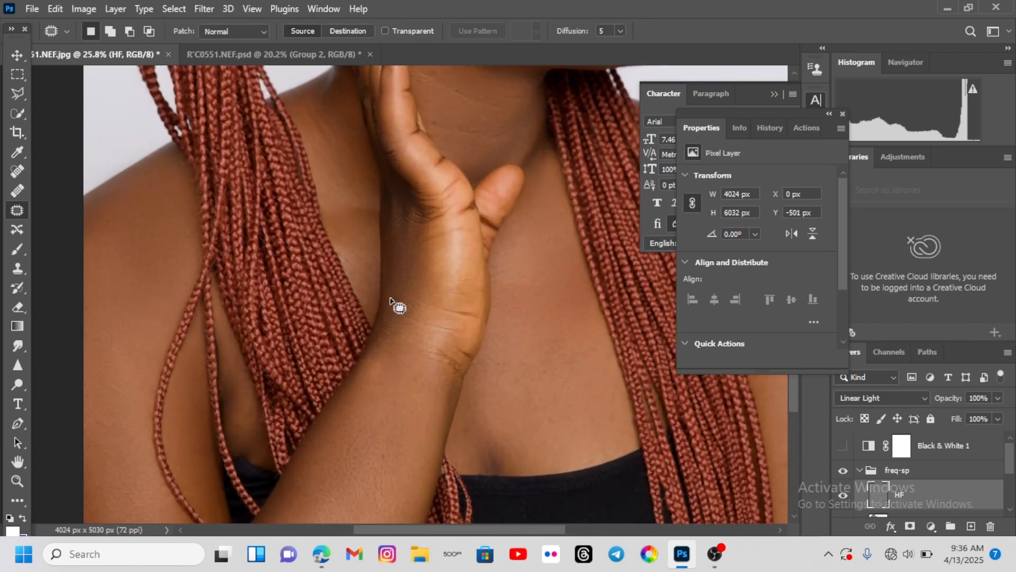
left_click_drag(416, 275, 435, 336)
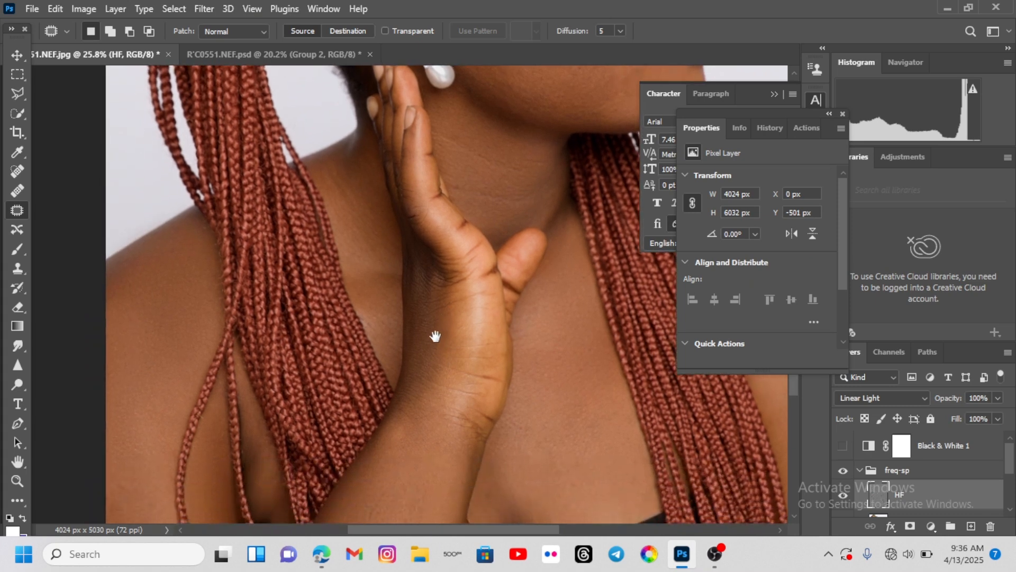
left_click_drag(561, 291, 476, 471)
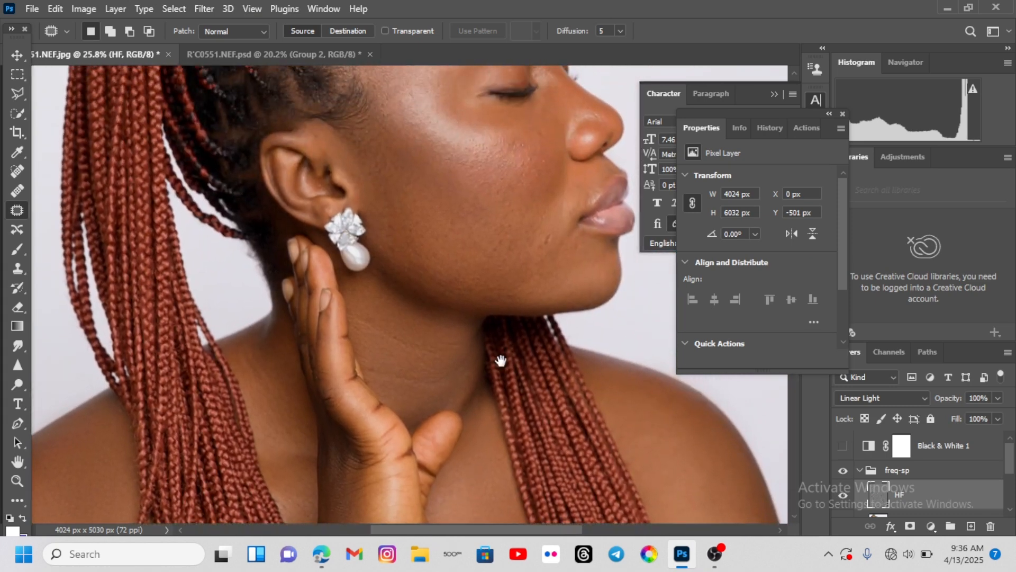